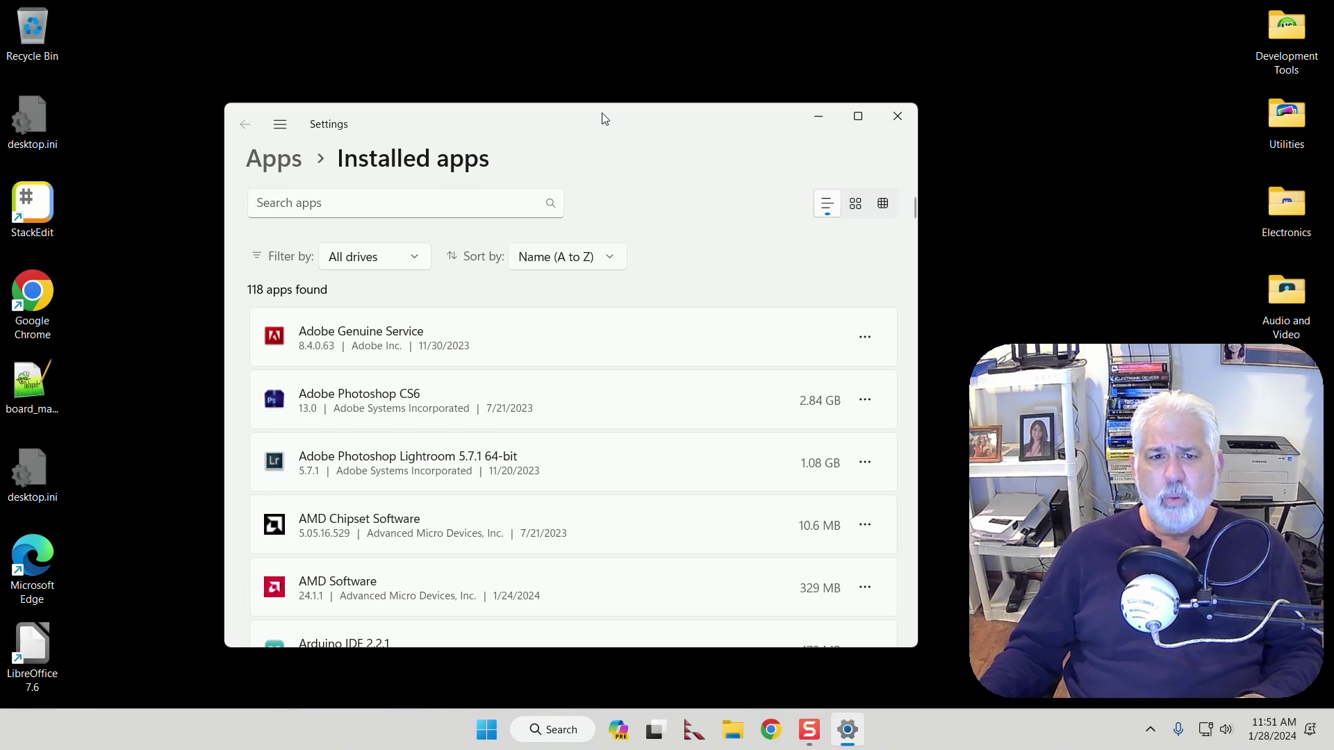
Scroll the Installed apps page listing all 118 apps with their sizes and dates.
left_click_drag(602, 118, 601, 62)
scroll(646, 336, "down", 10)
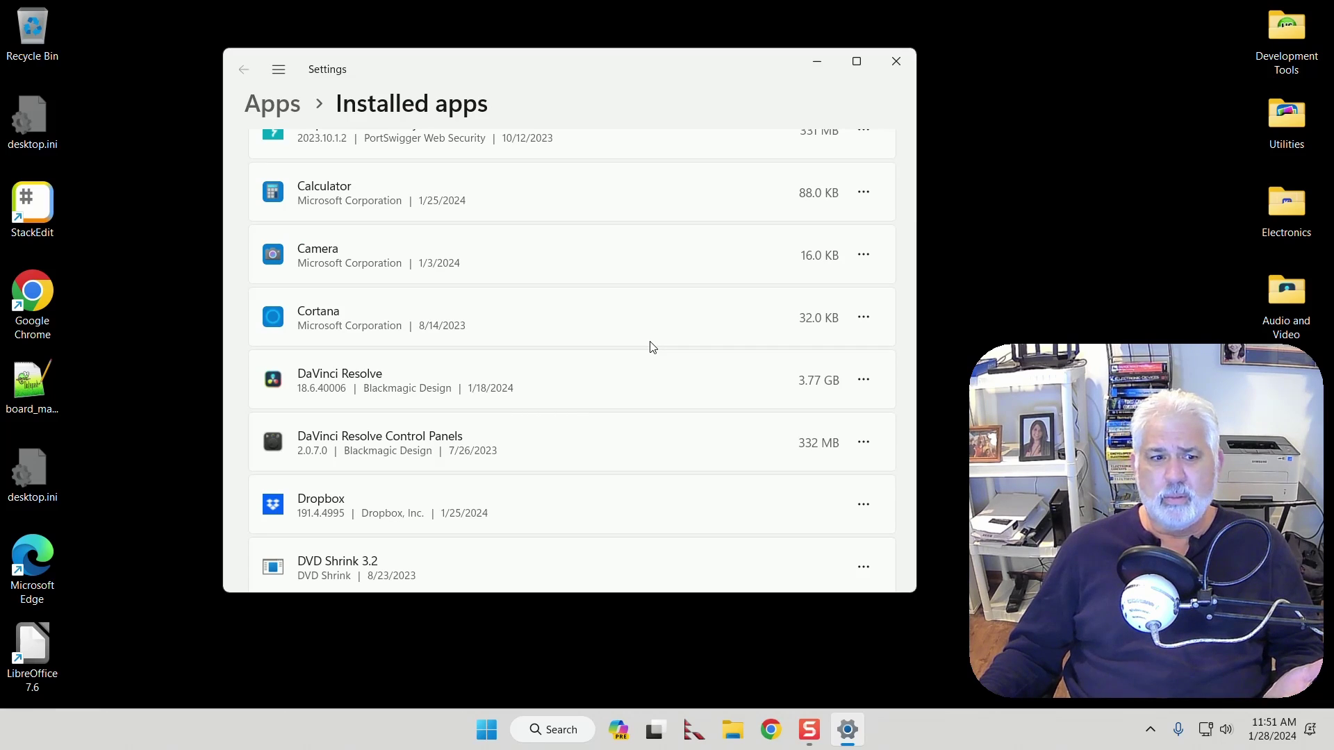
scroll(653, 347, "up", 5)
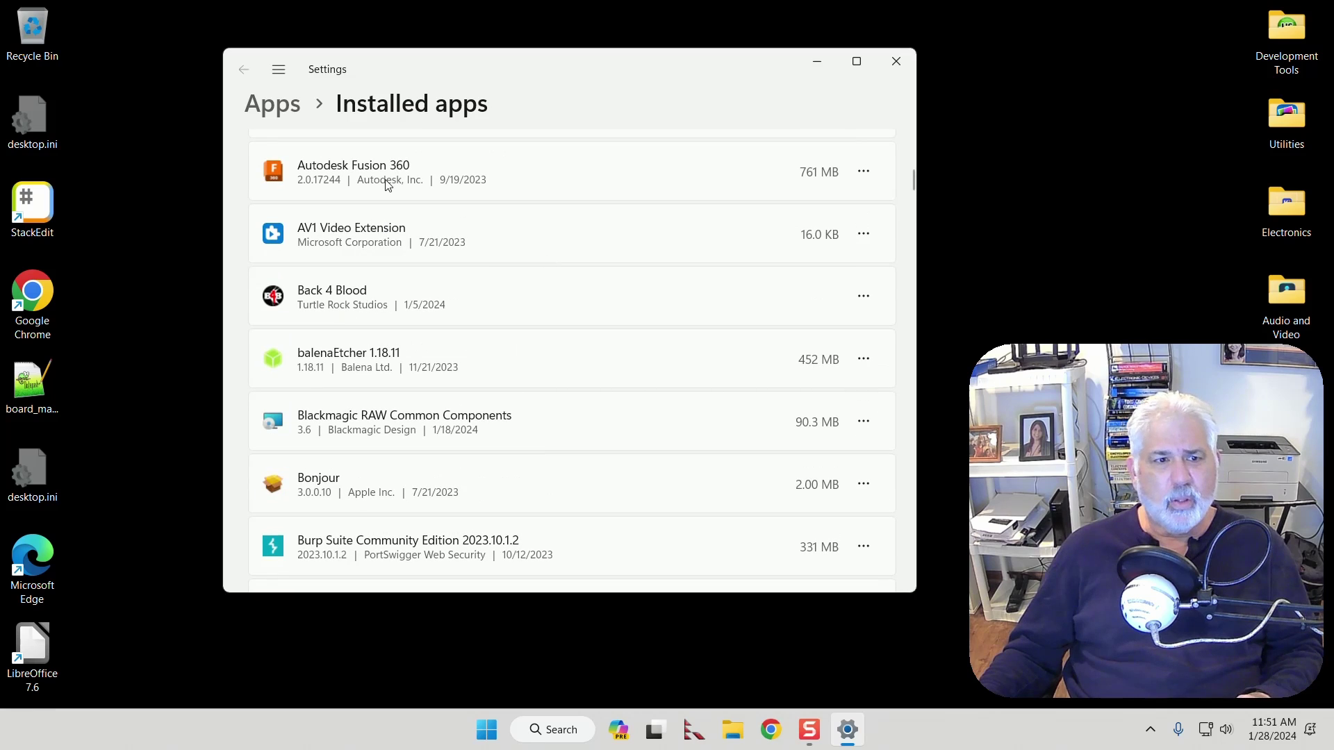
left_click(863, 172)
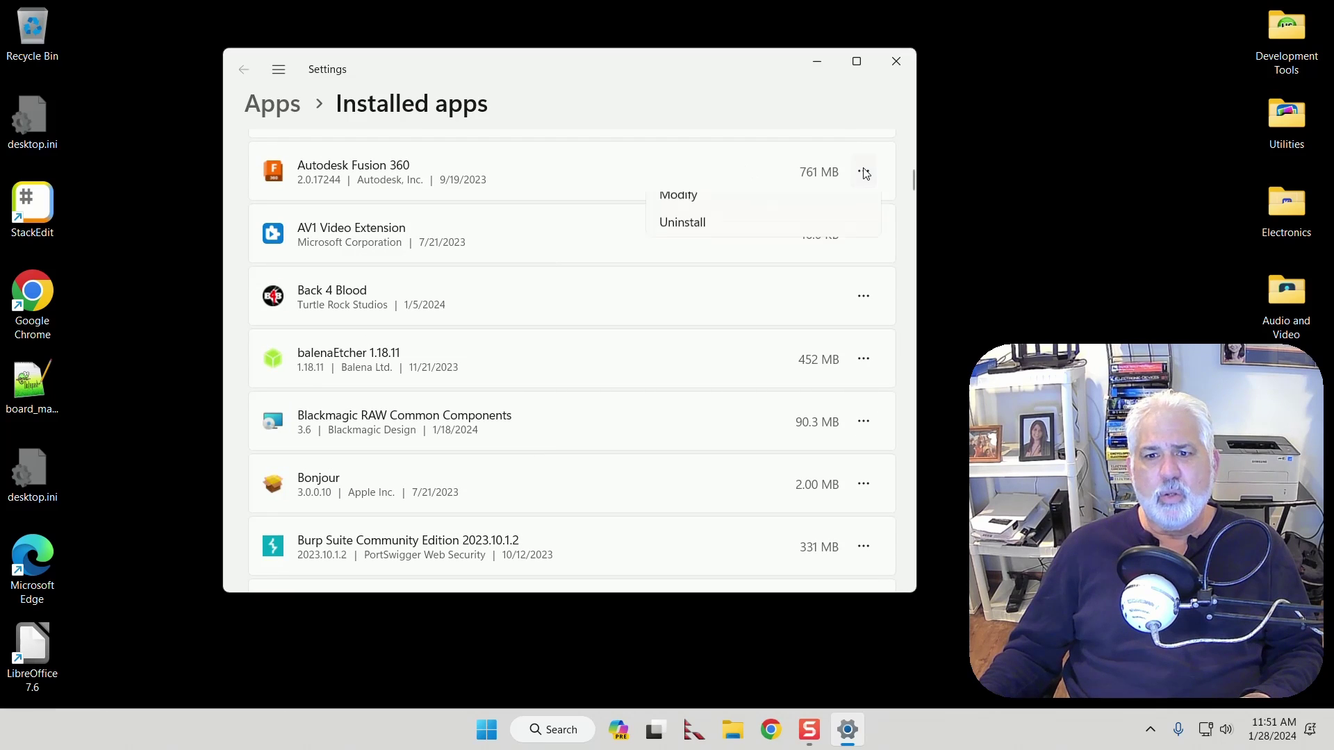
left_click(964, 205)
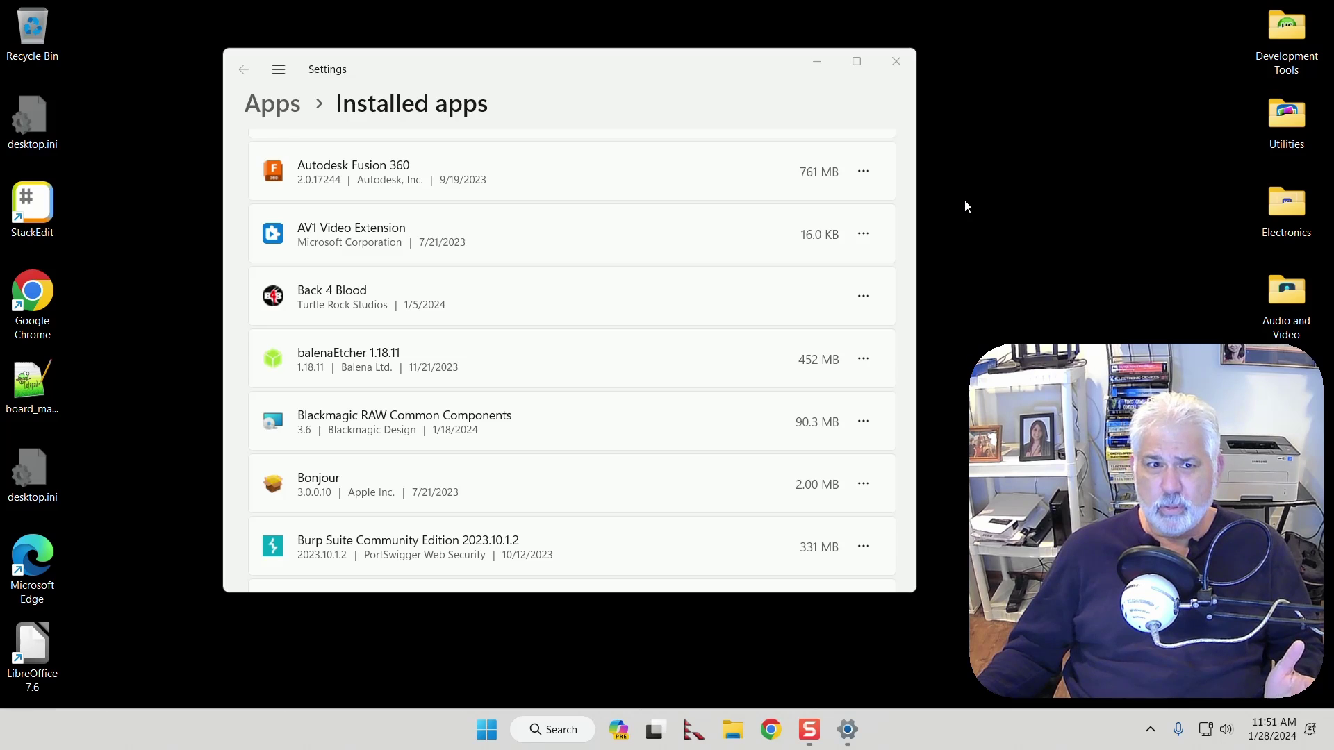
left_click(896, 63)
Close Settings and launch Task Manager from the Start button's context menu.
left_click(896, 64)
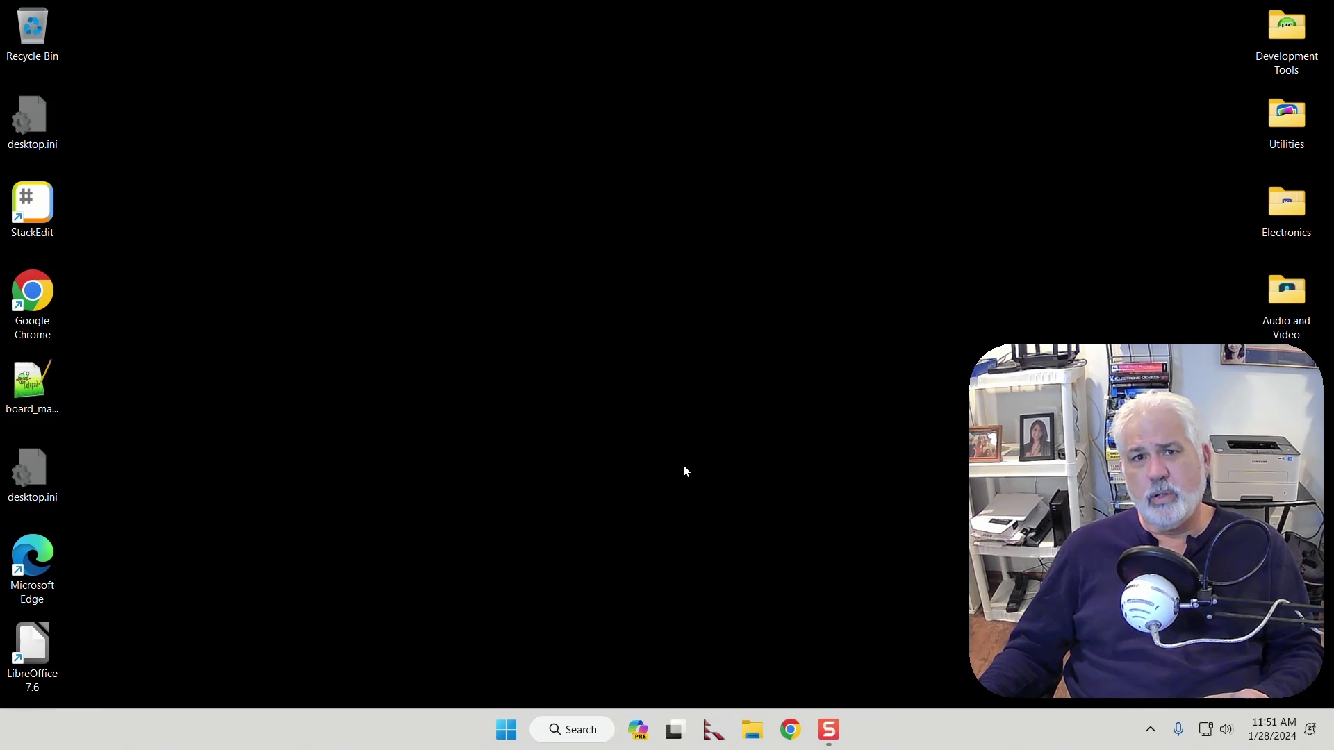
right_click(886, 721)
left_click(935, 661)
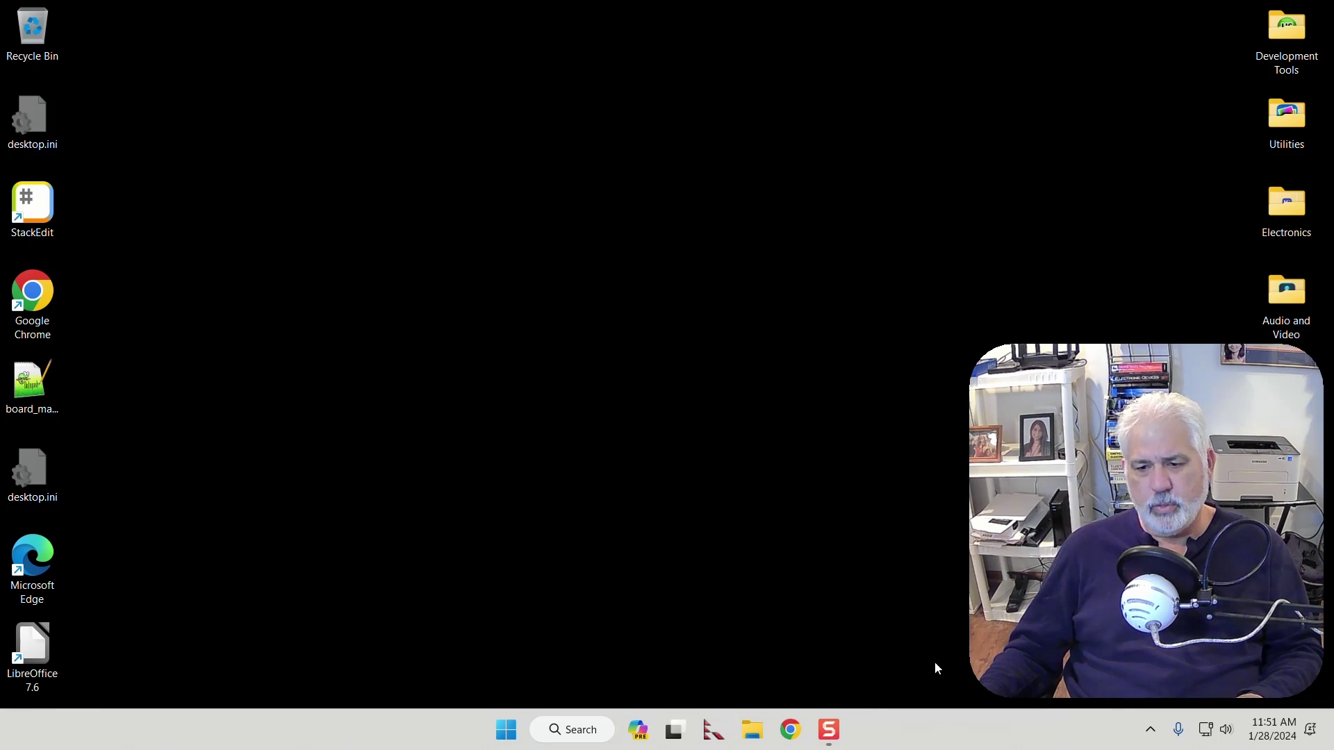
Dismiss the leftover taskbar menu and collapse Task Manager's navigation pane to icons only.
right_click(473, 711)
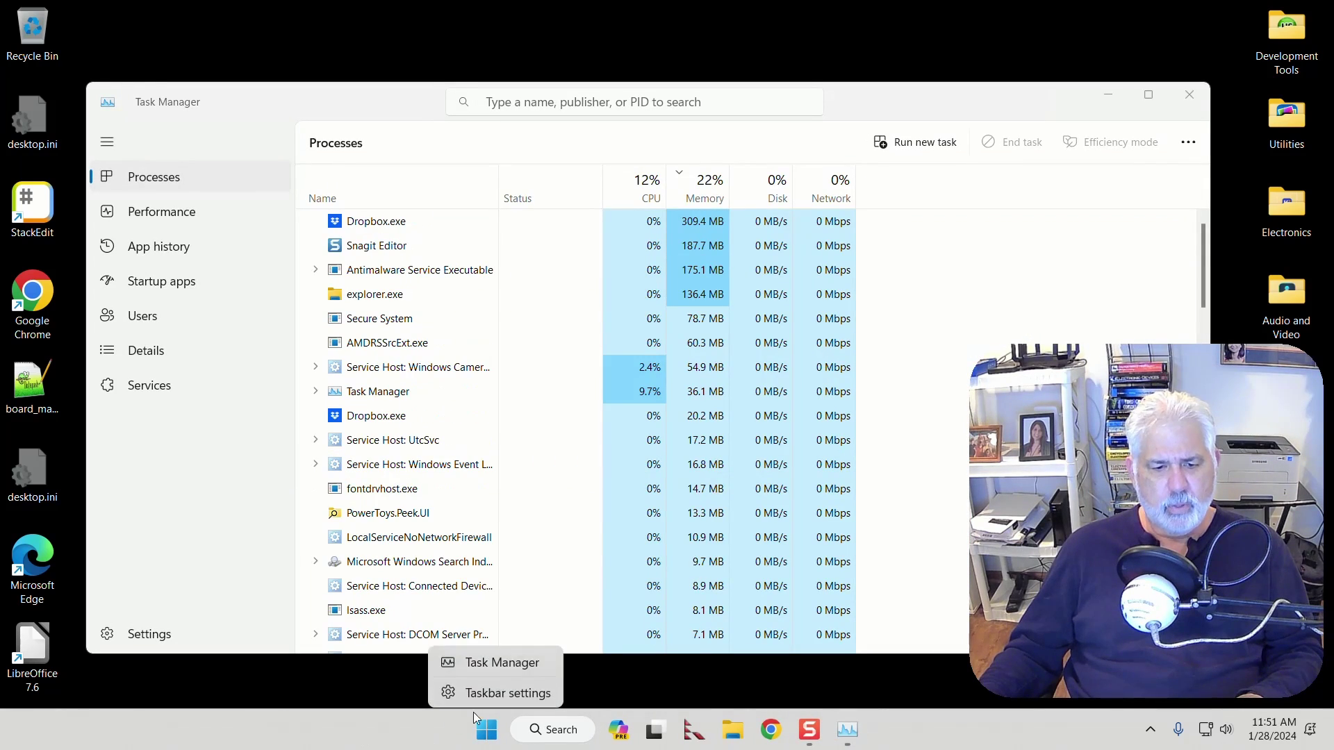
left_click(497, 670)
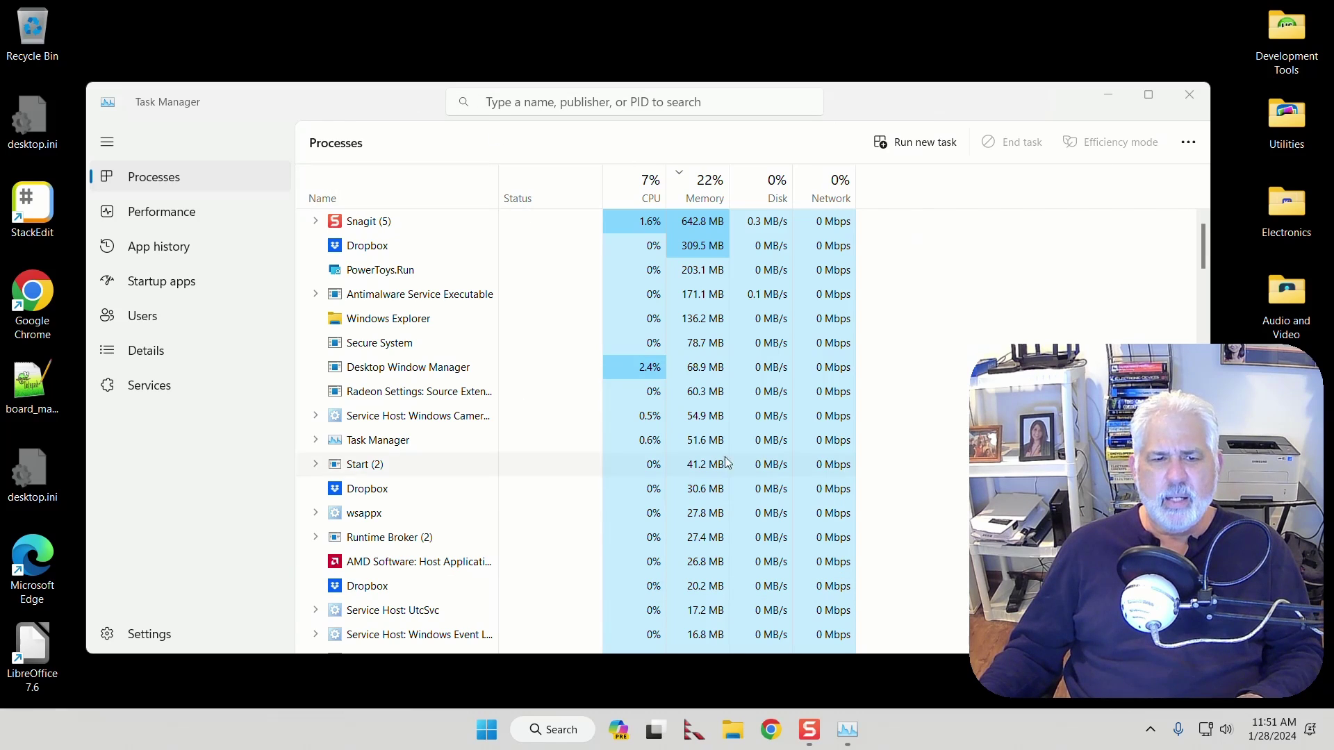
left_click(107, 143)
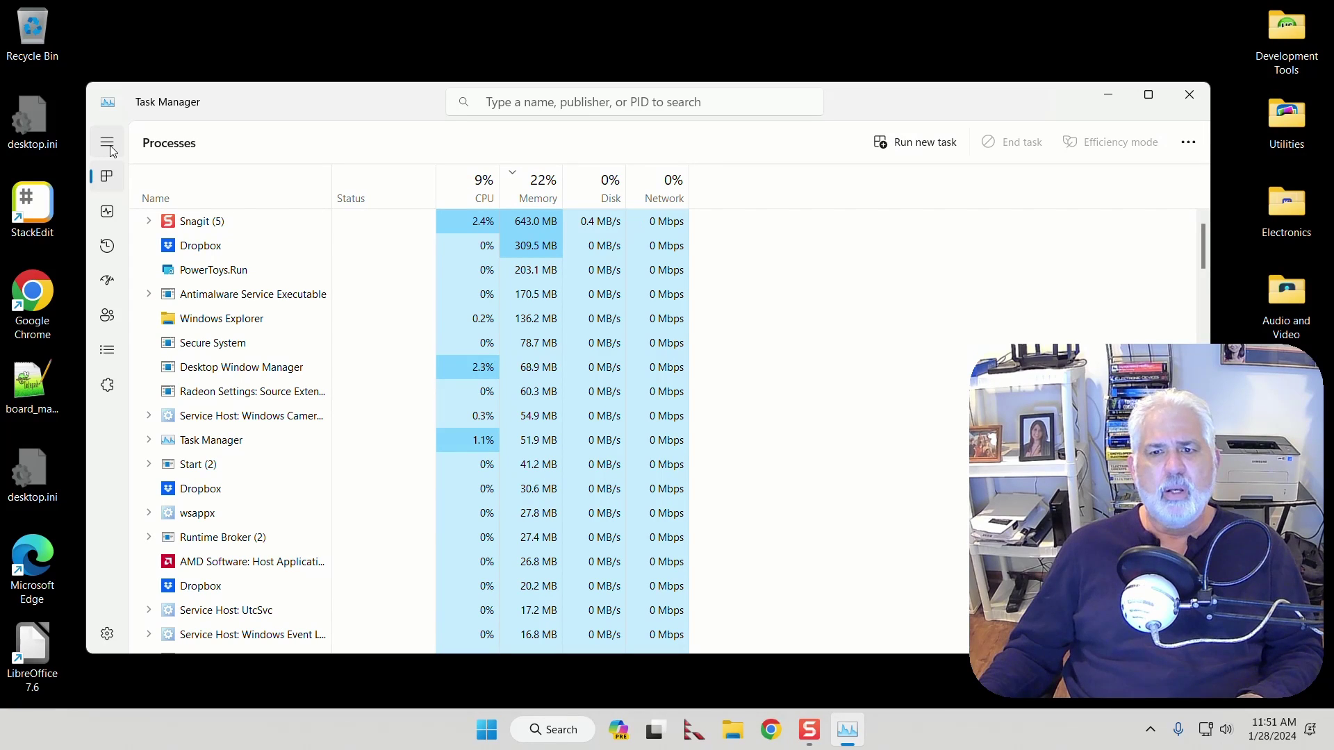
Check the View options without changing anything, then expand the navigation pane again.
left_click(1193, 145)
mouse_move(1198, 183)
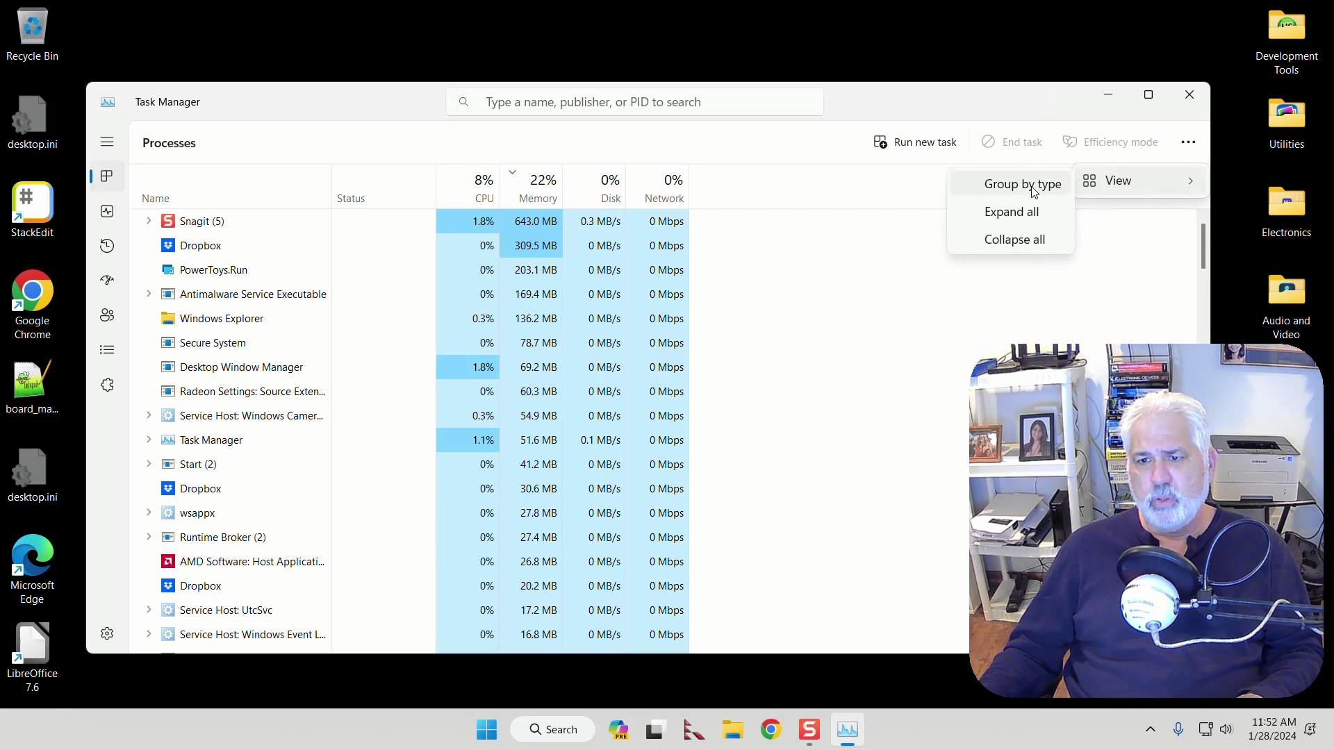
left_click(750, 154)
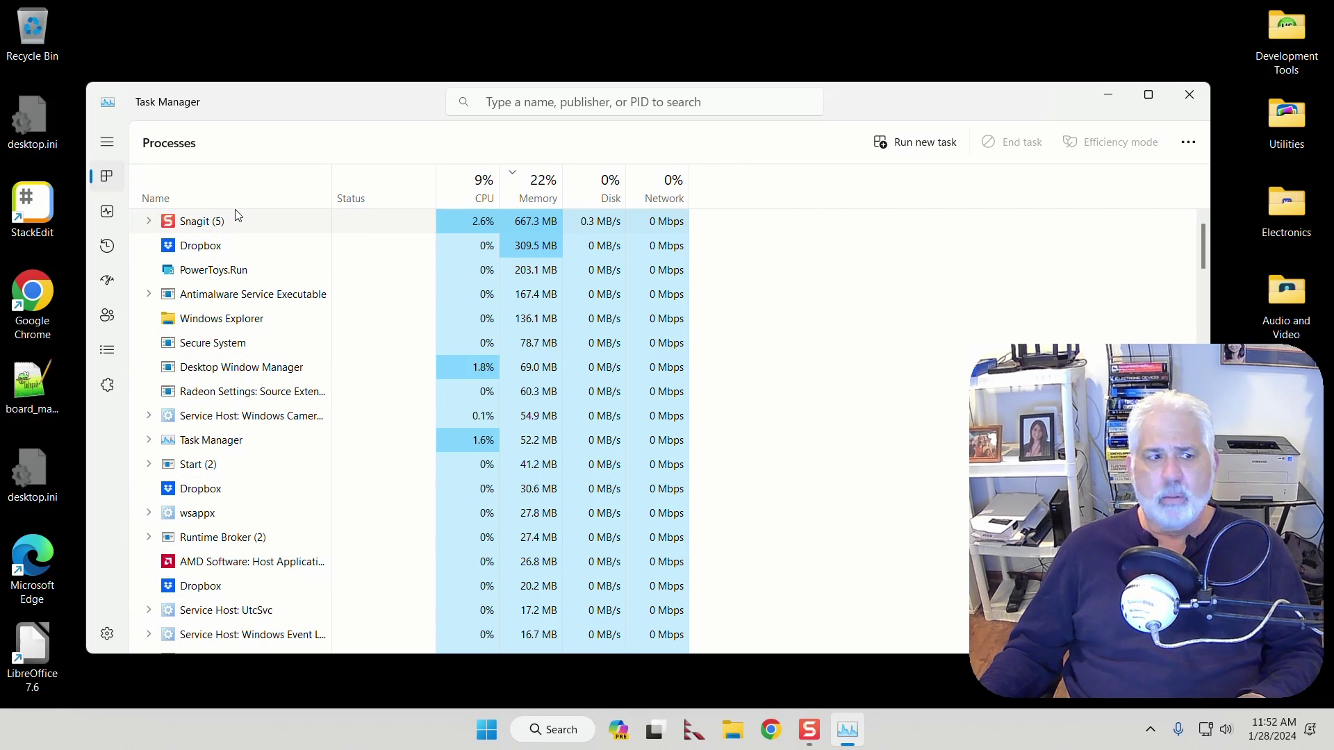
left_click(108, 144)
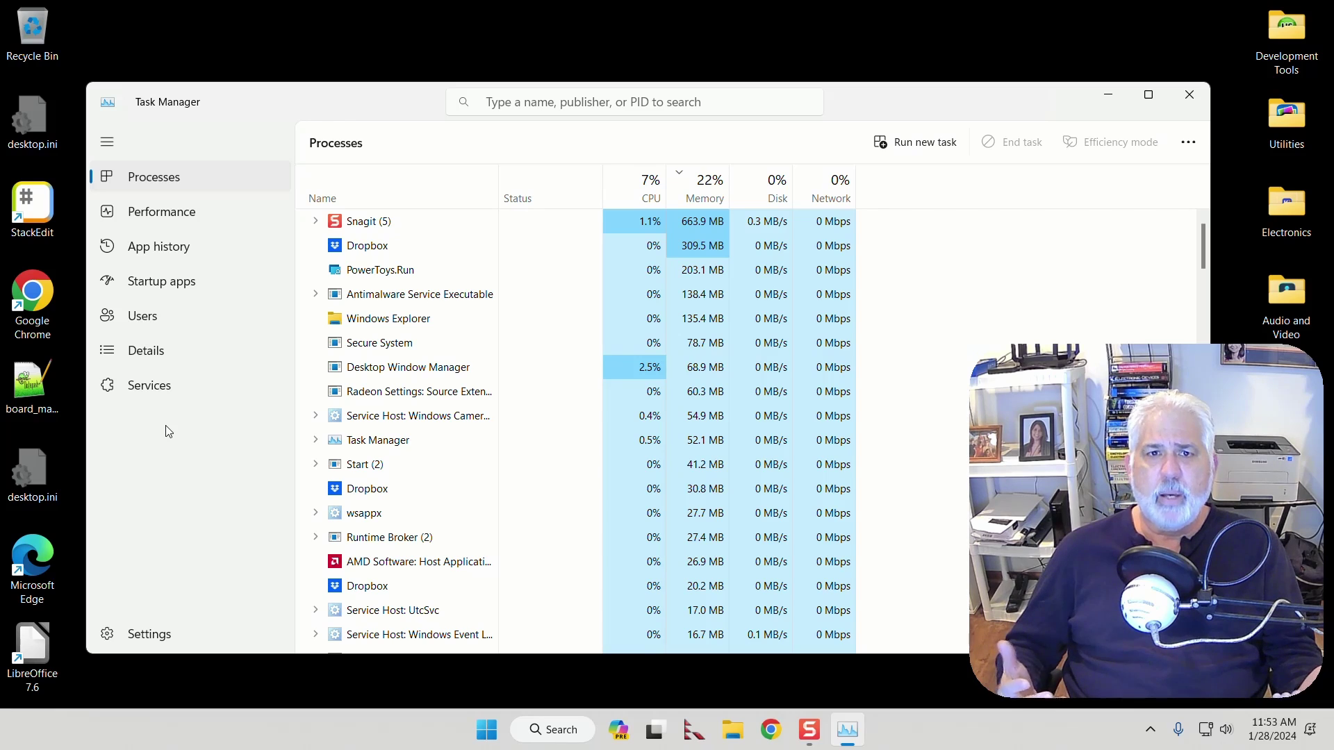
Switch to the Services page and scroll through the list of Windows services.
left_click(163, 384)
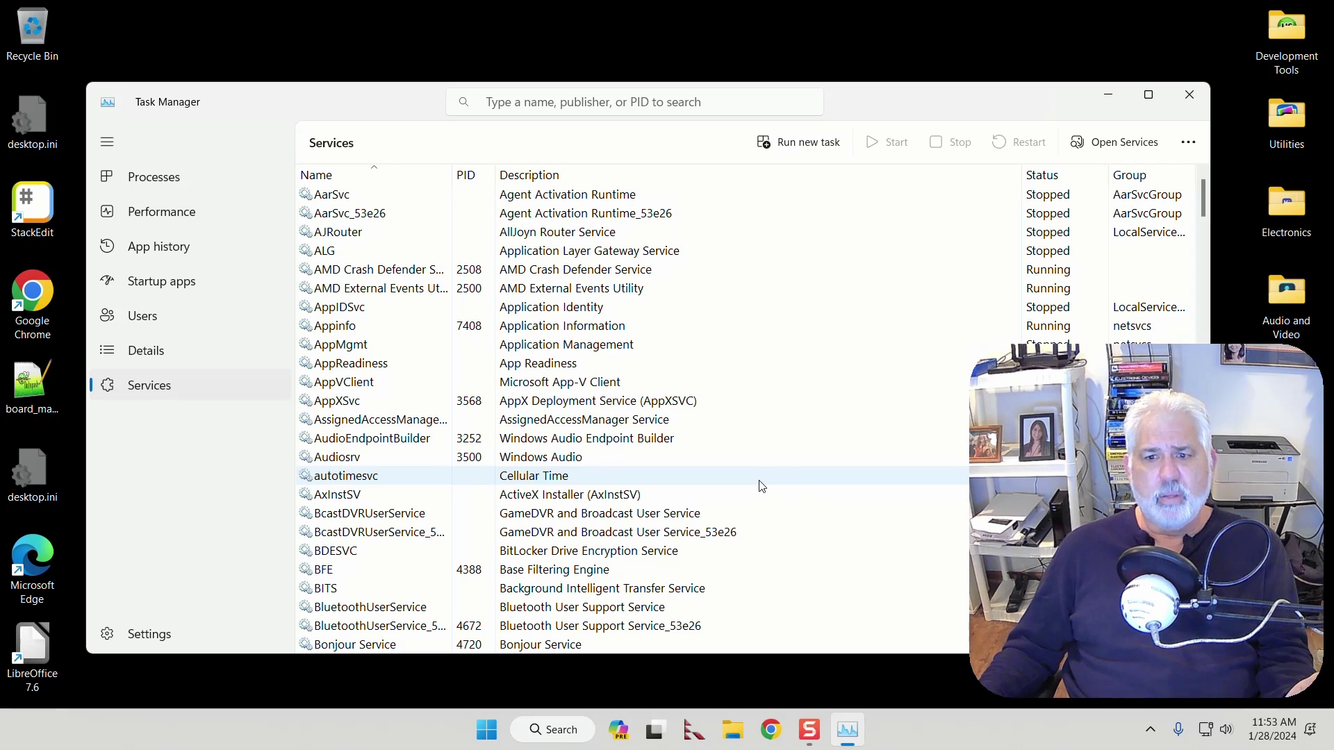
scroll(387, 291, "down", 2)
scroll(387, 290, "down", 8)
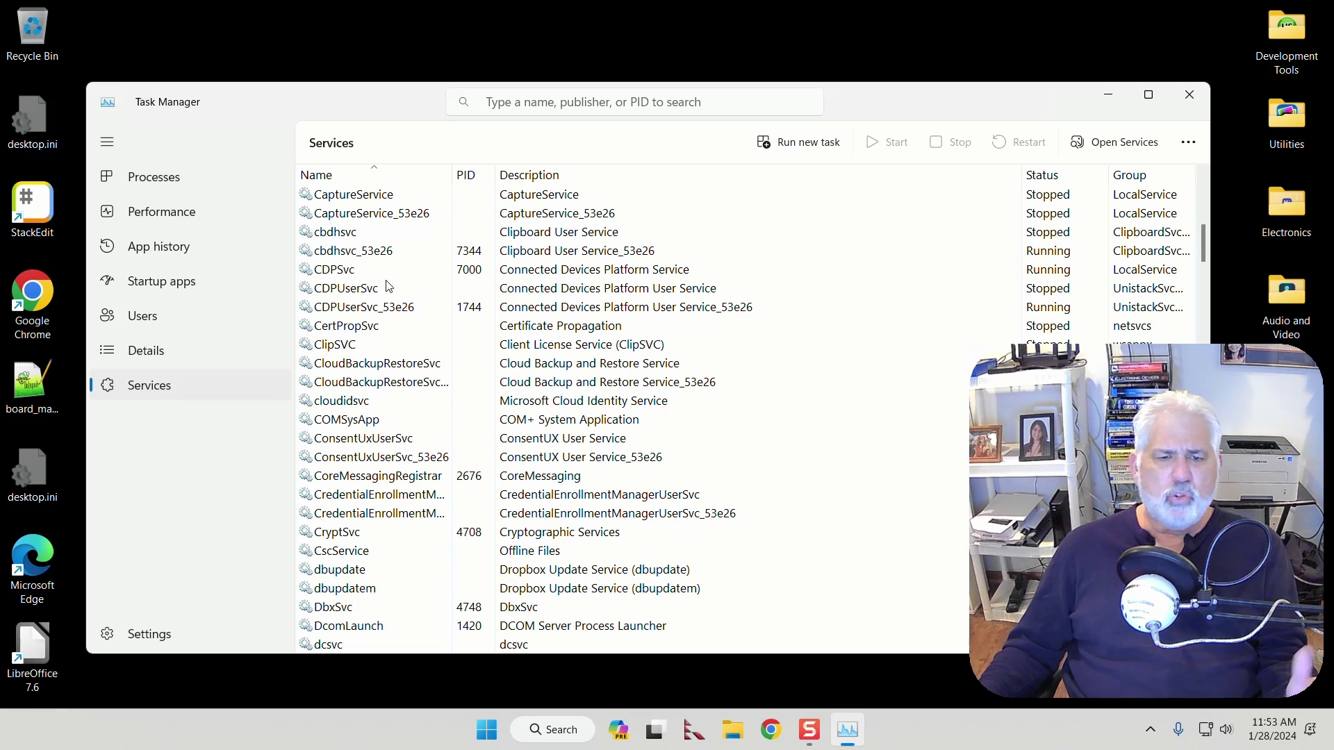
scroll(389, 287, "down", 3)
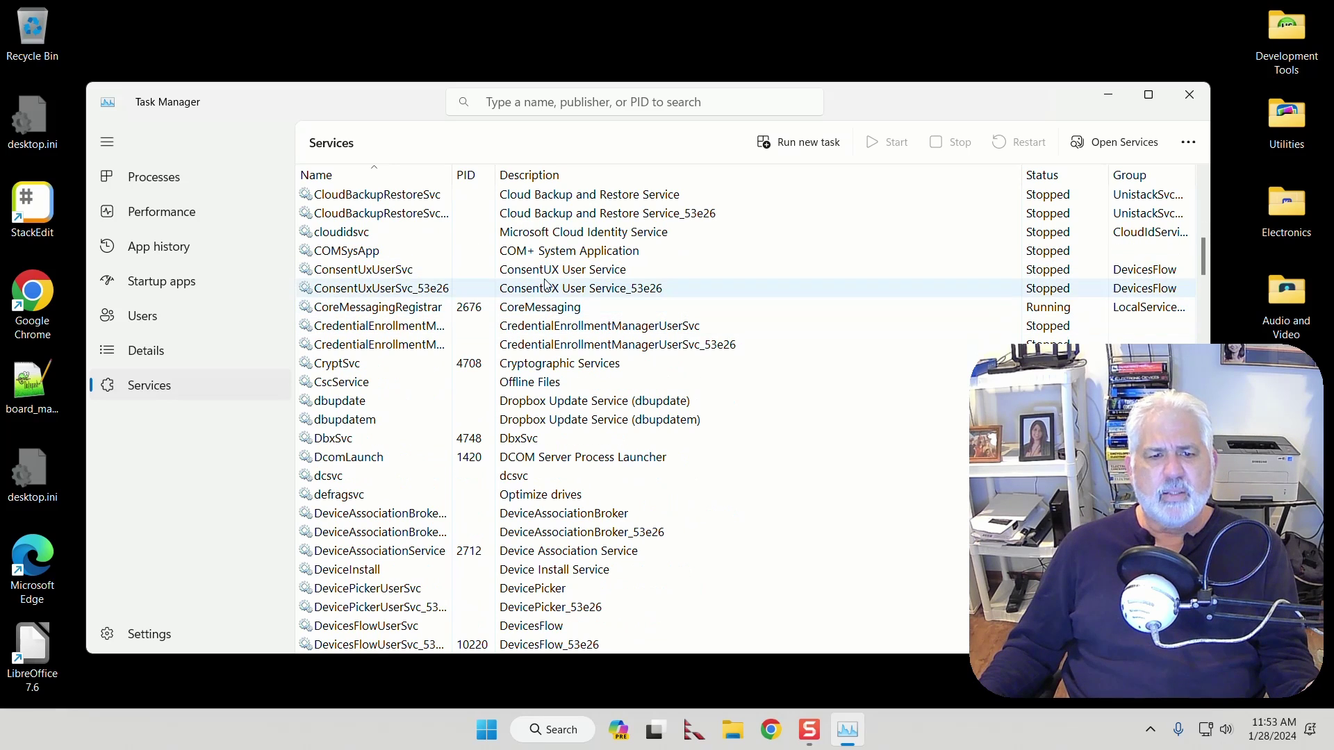
scroll(614, 243, "down", 4)
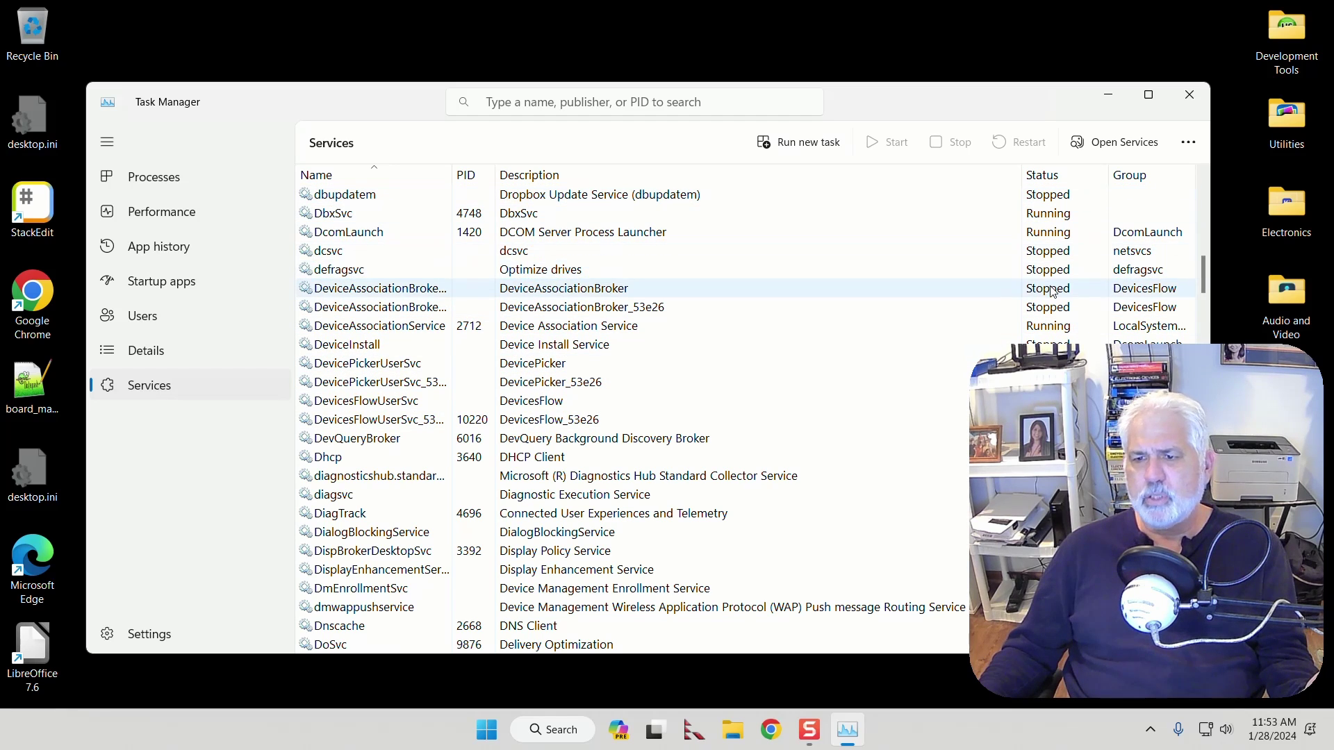
scroll(662, 511, "down", 11)
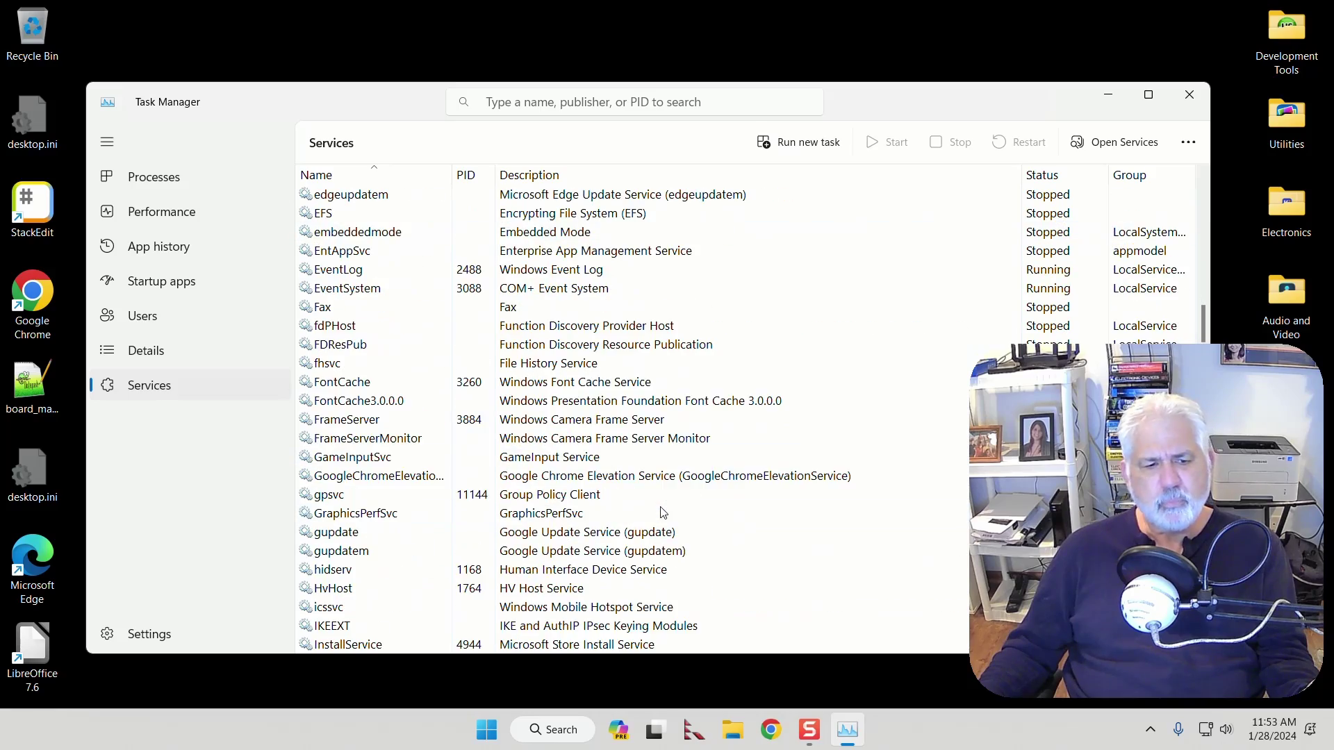
scroll(662, 512, "down", 4)
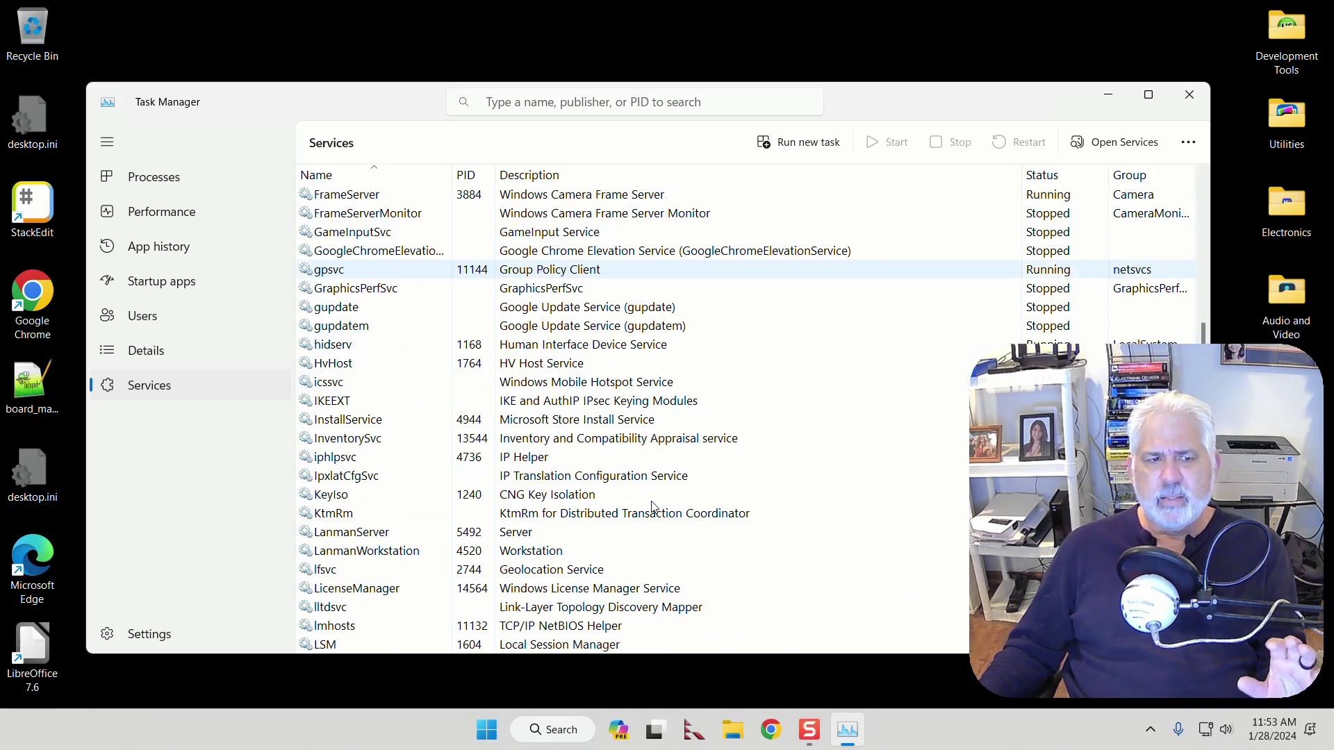
scroll(654, 506, "up", 13)
scroll(655, 506, "up", 19)
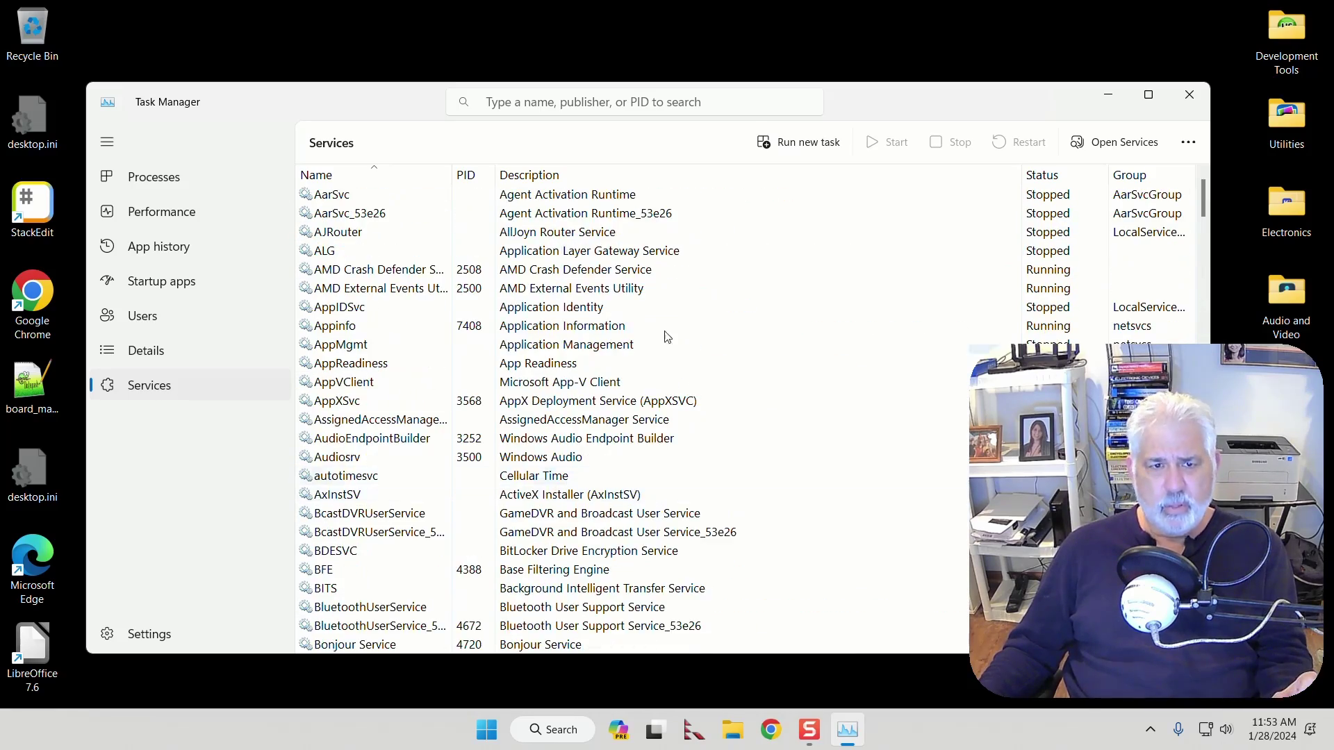
Sort the services by Description, browse them, then show the Startup apps list.
left_click(548, 178)
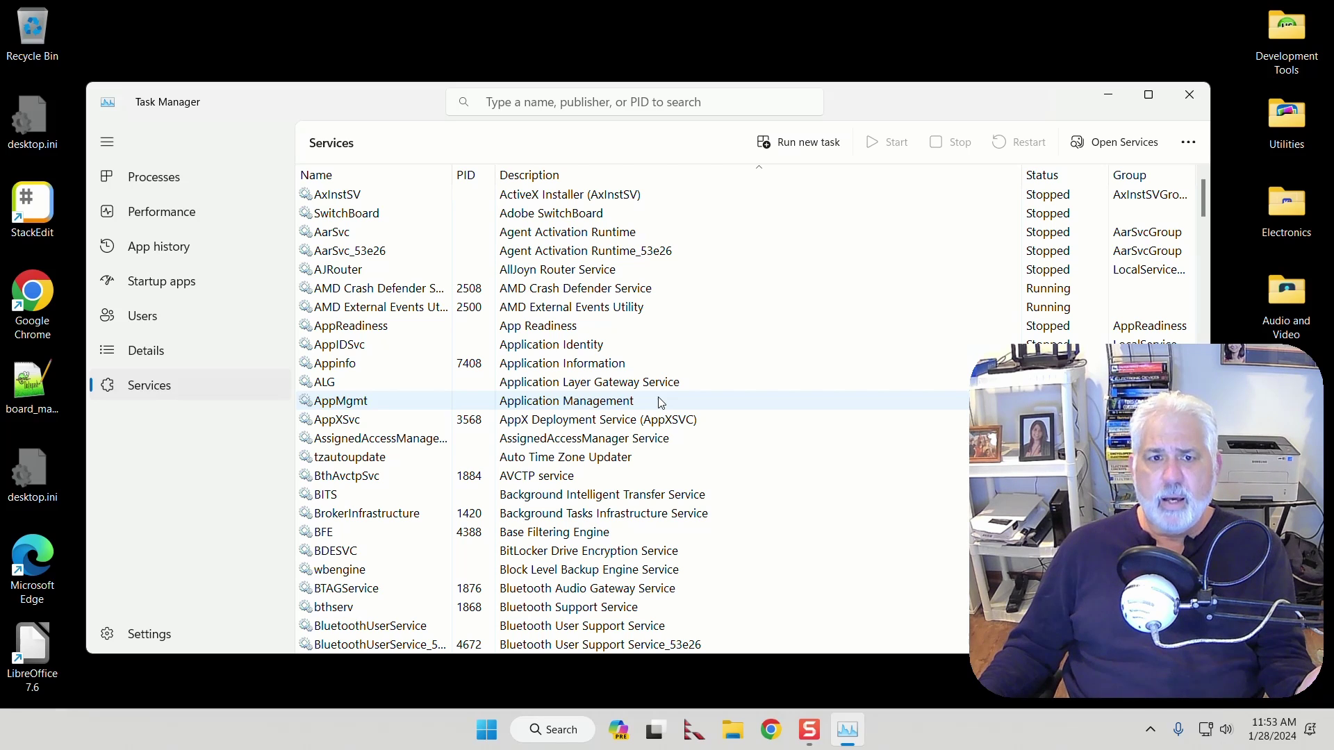
scroll(661, 403, "down", 20)
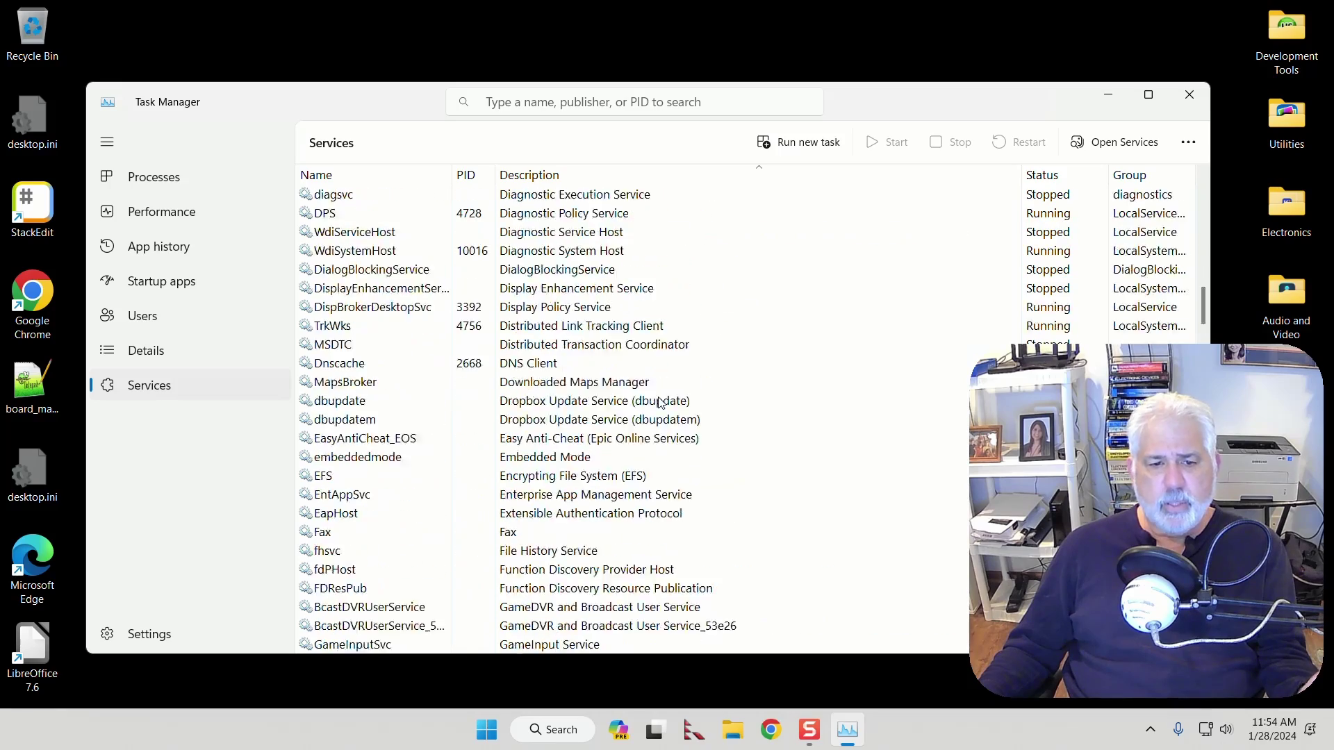
scroll(660, 403, "down", 10)
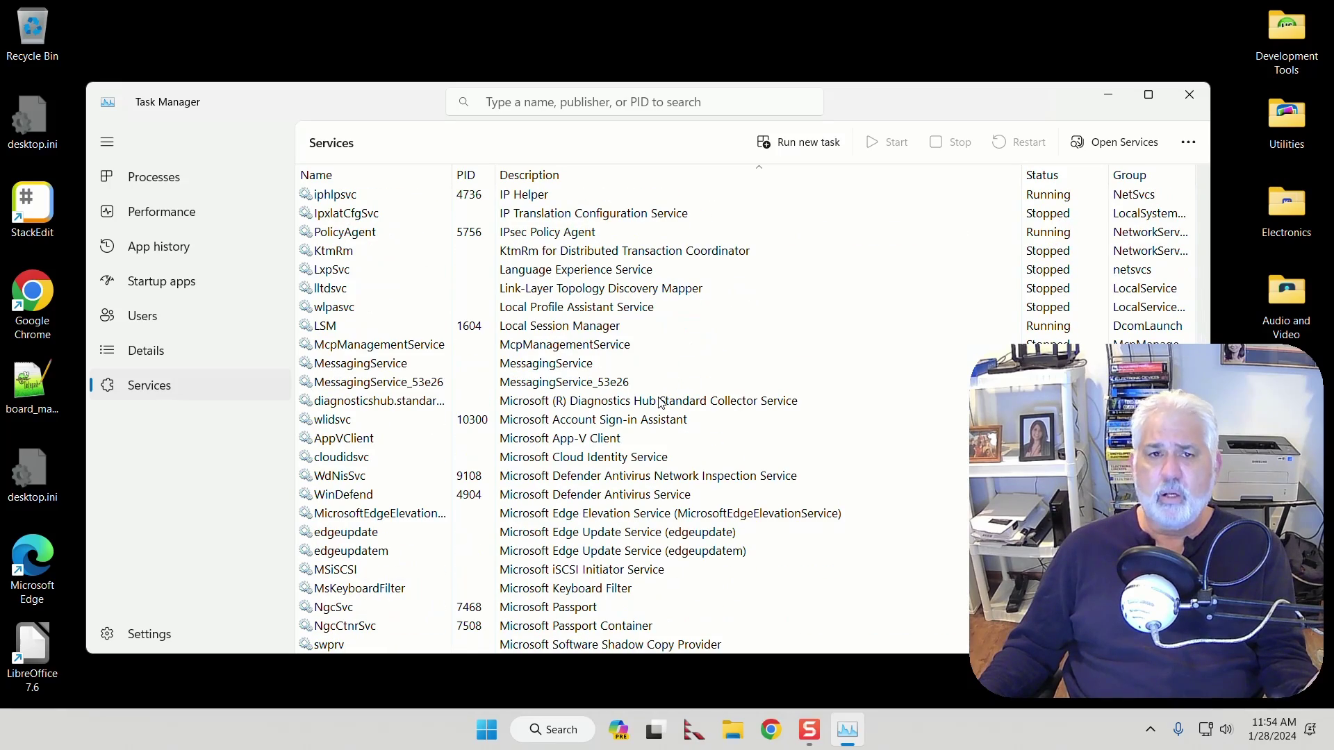
scroll(660, 403, "up", 20)
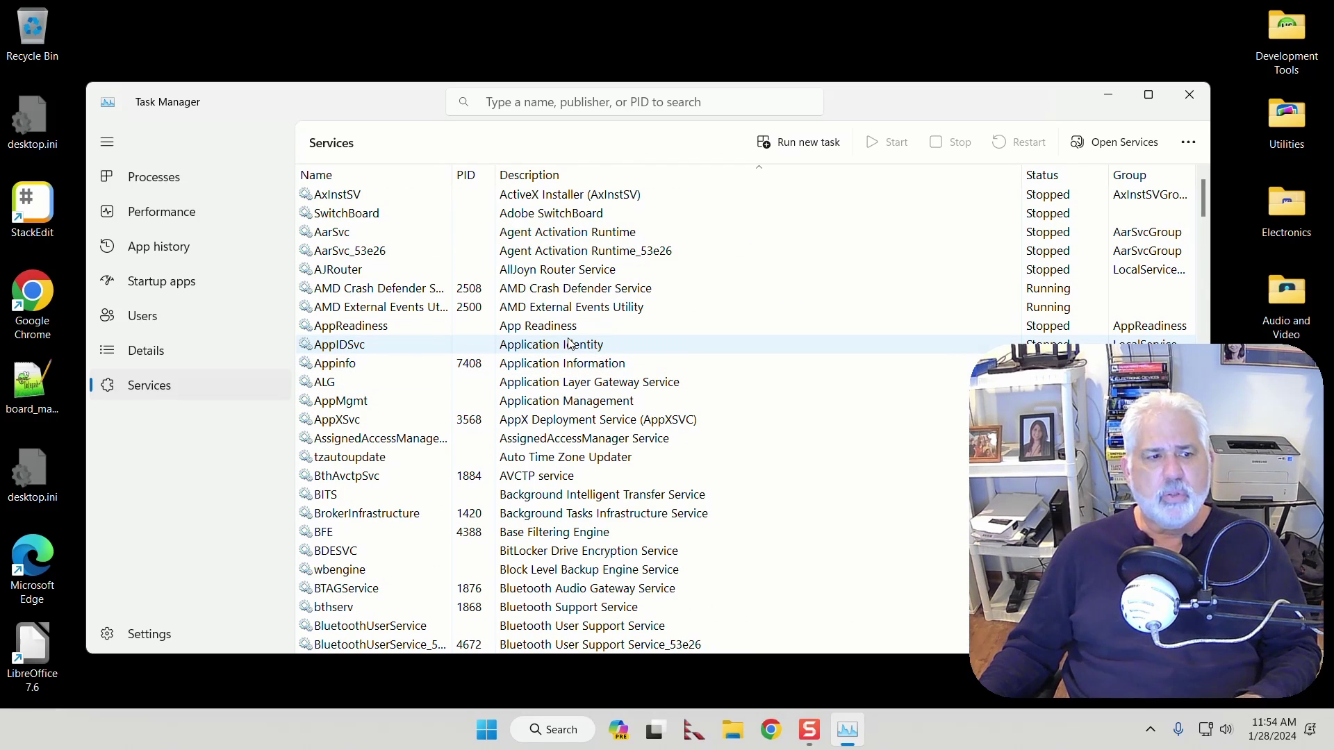
left_click(160, 290)
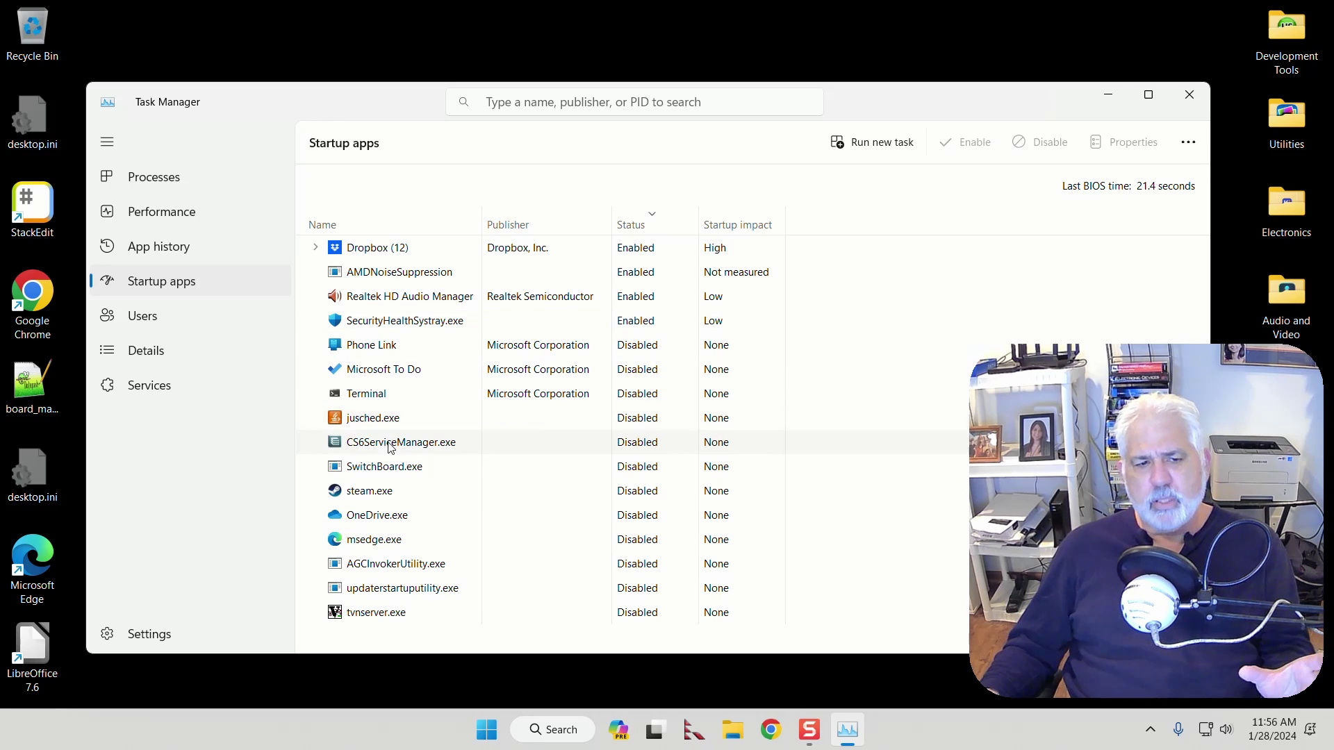
Select the disabled tvnserver.exe entry in the Startup apps list.
left_click(394, 618)
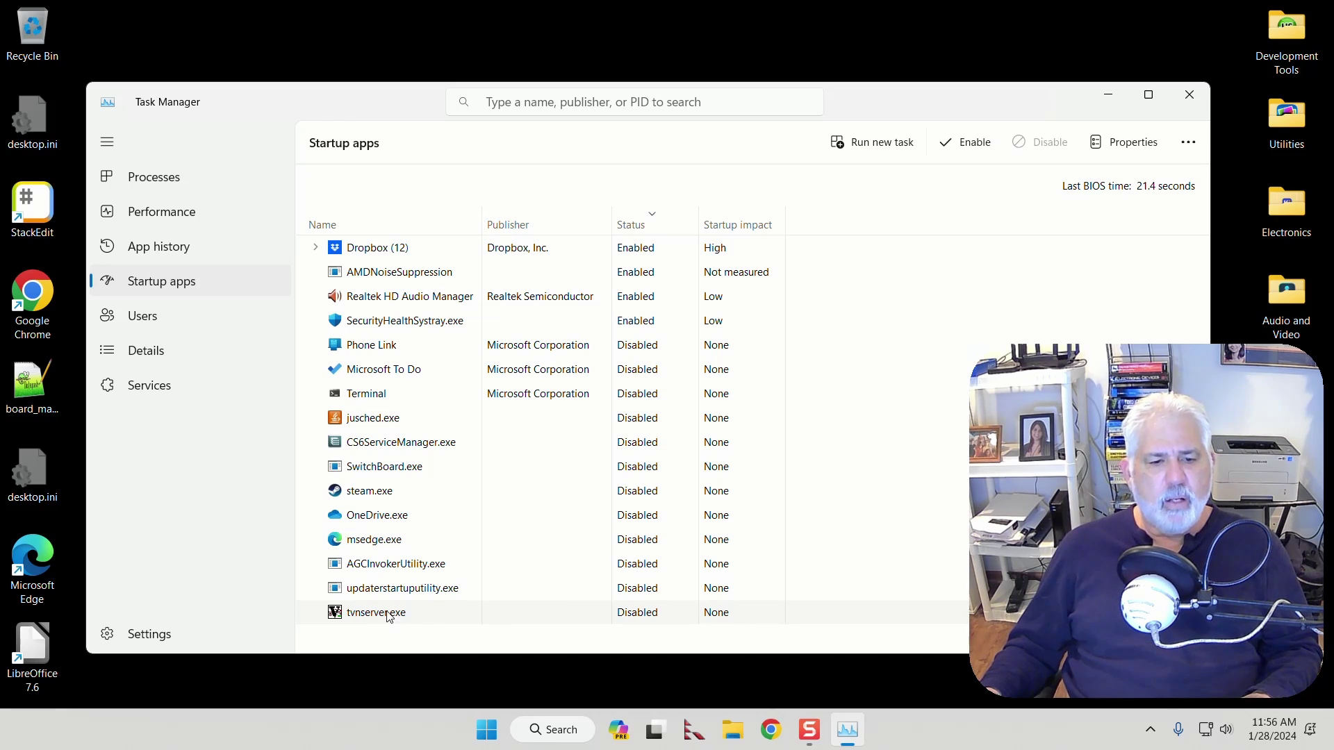
right_click(389, 617)
left_click(471, 656)
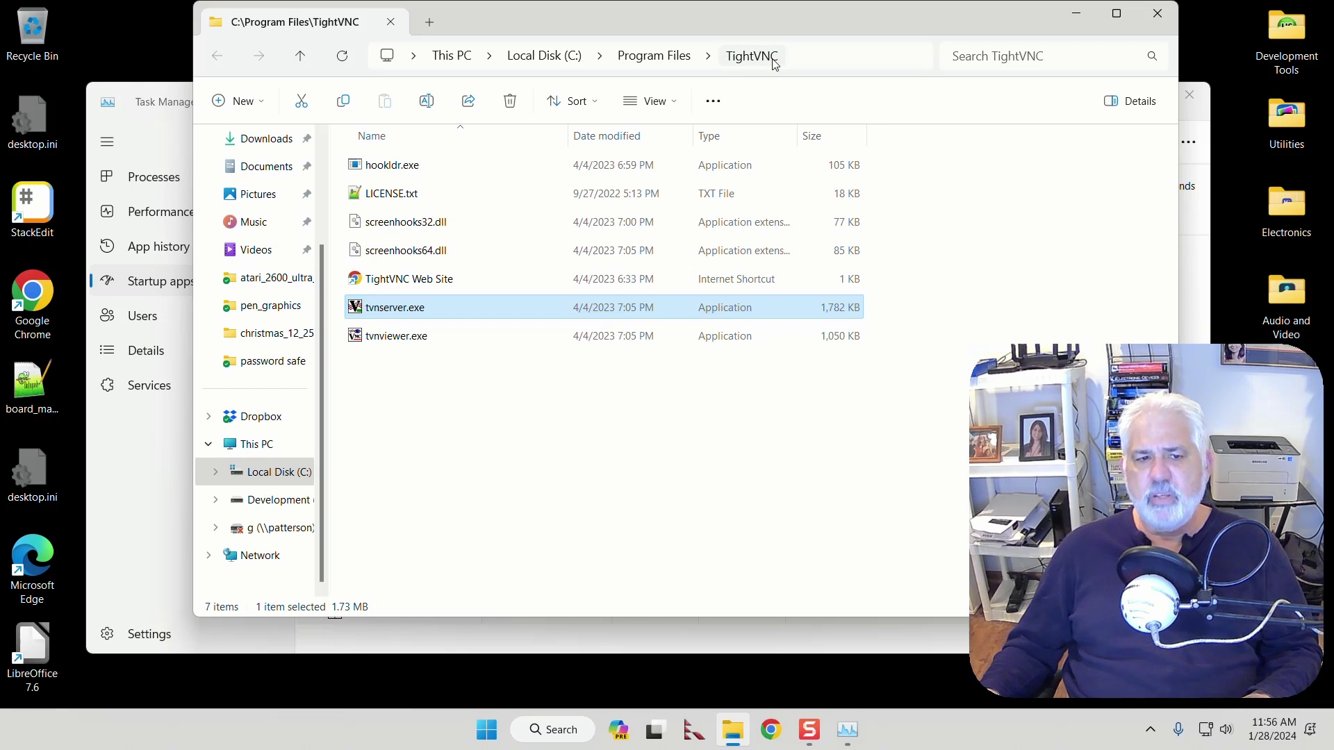
left_click(1156, 15)
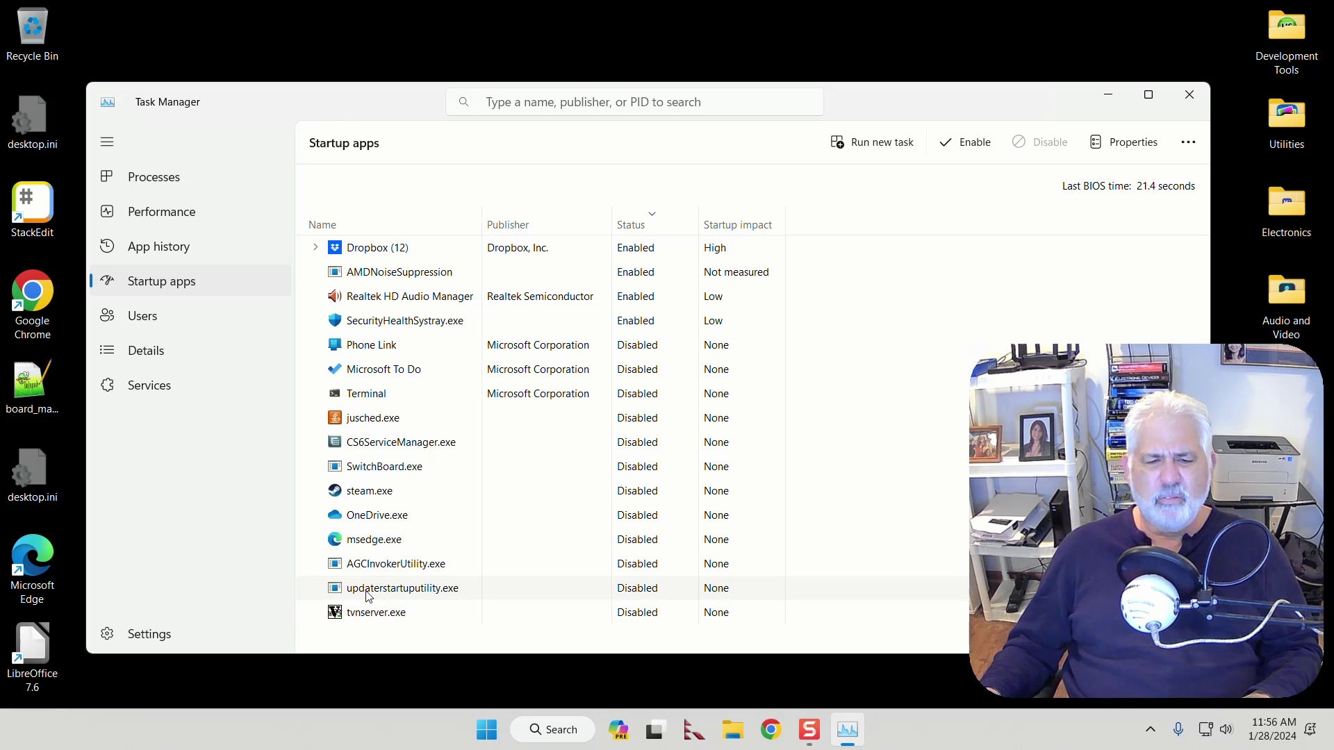
right_click(434, 593)
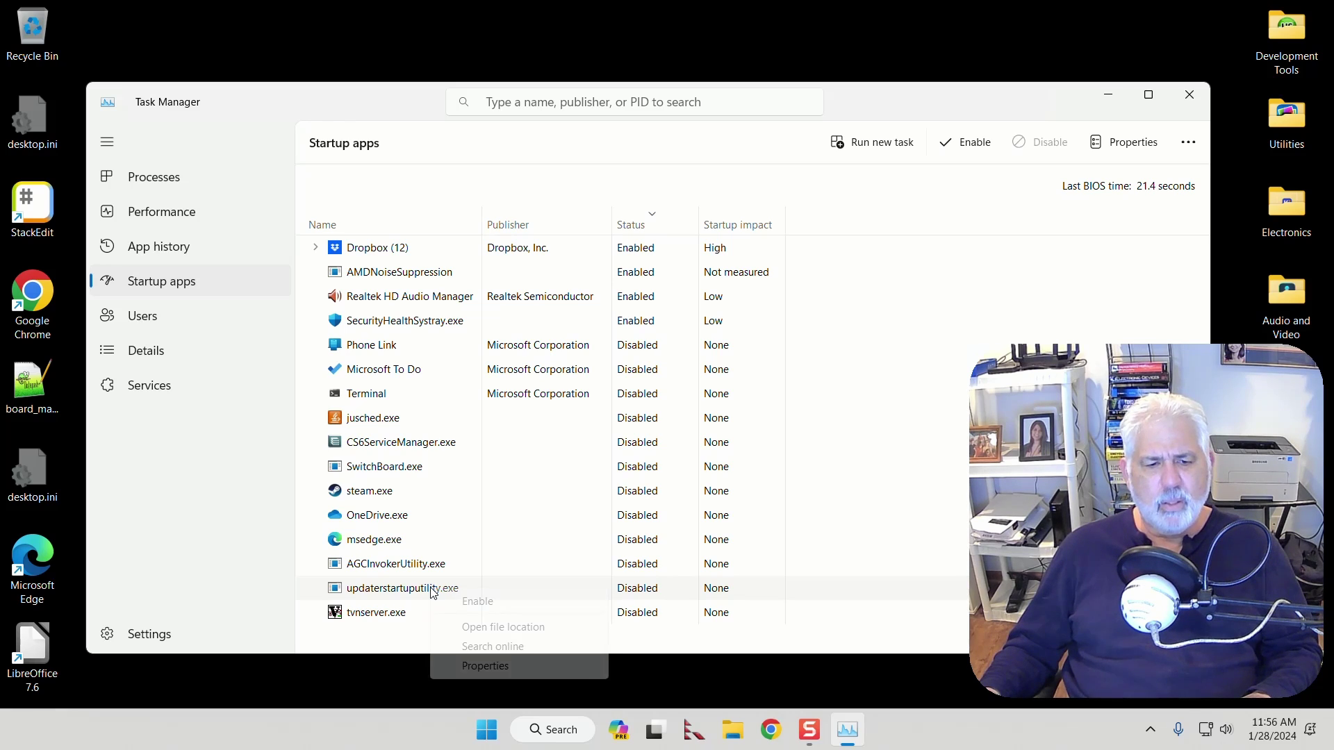
left_click(517, 627)
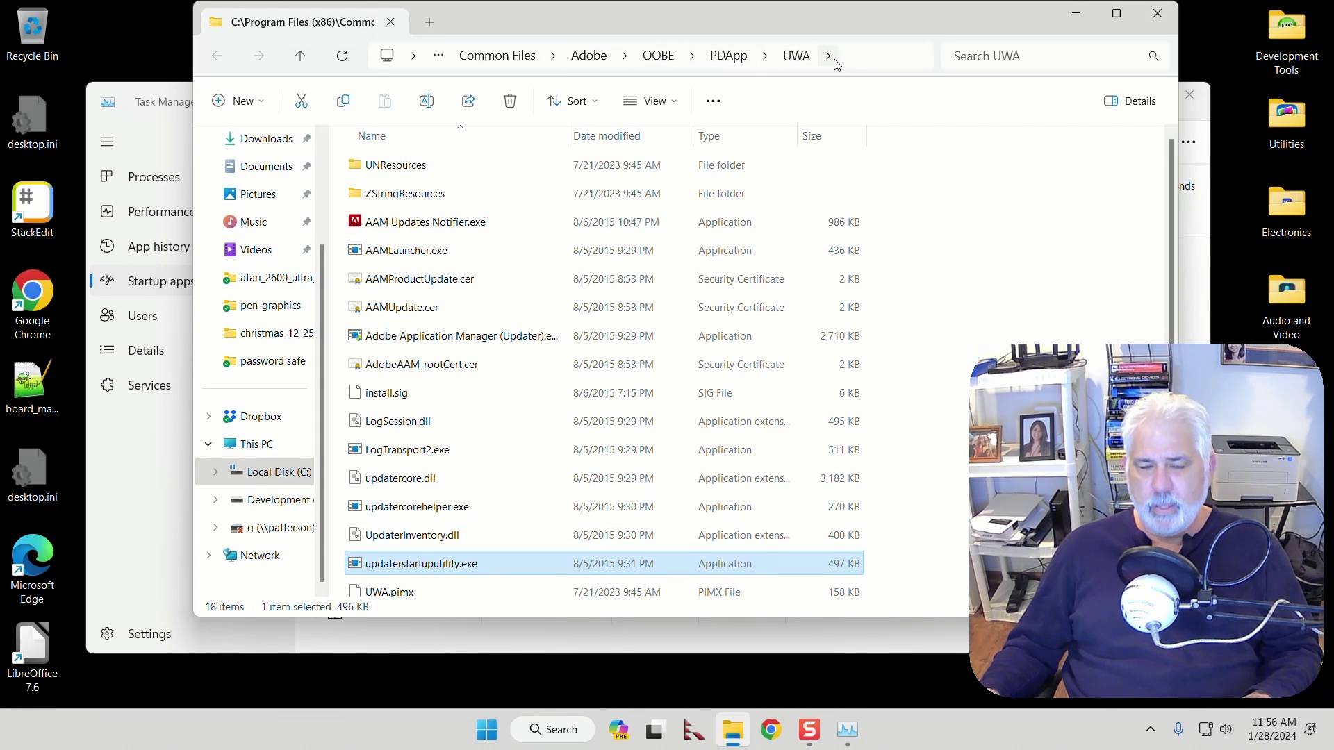
left_click(1157, 13)
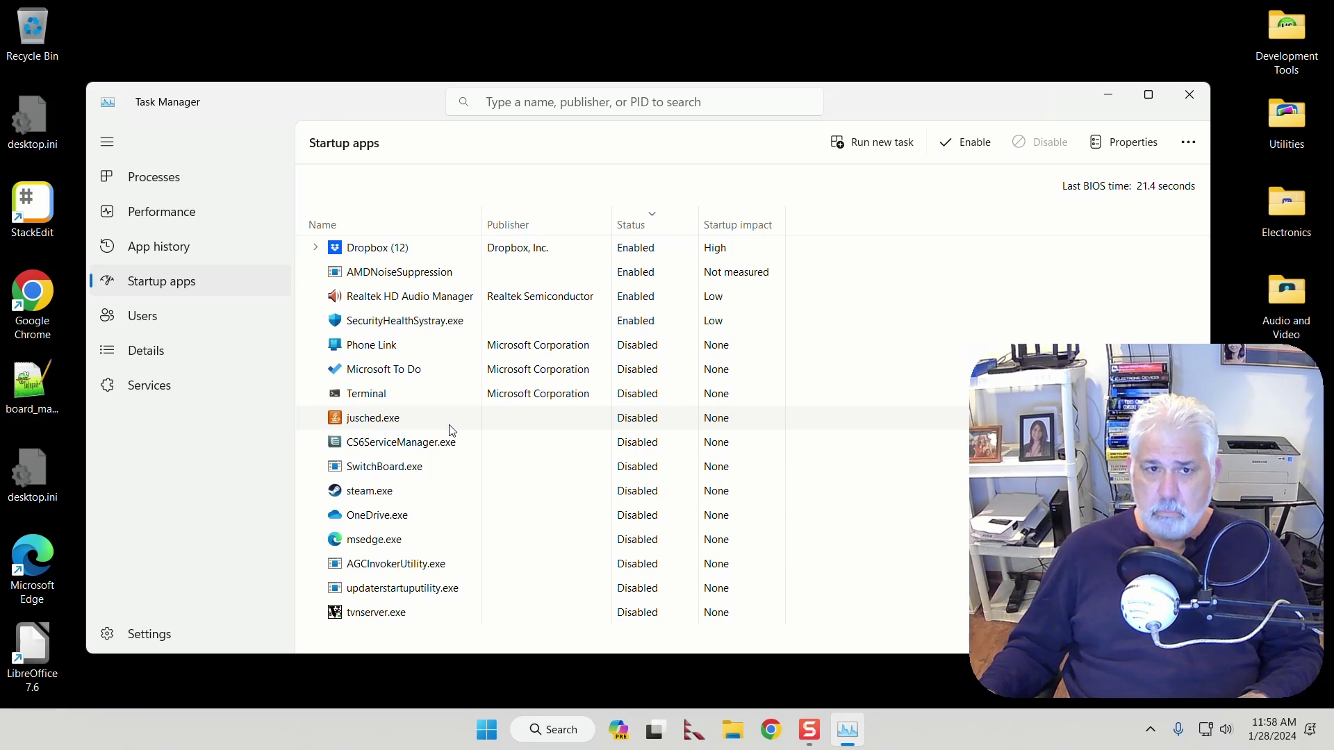
right_click(399, 424)
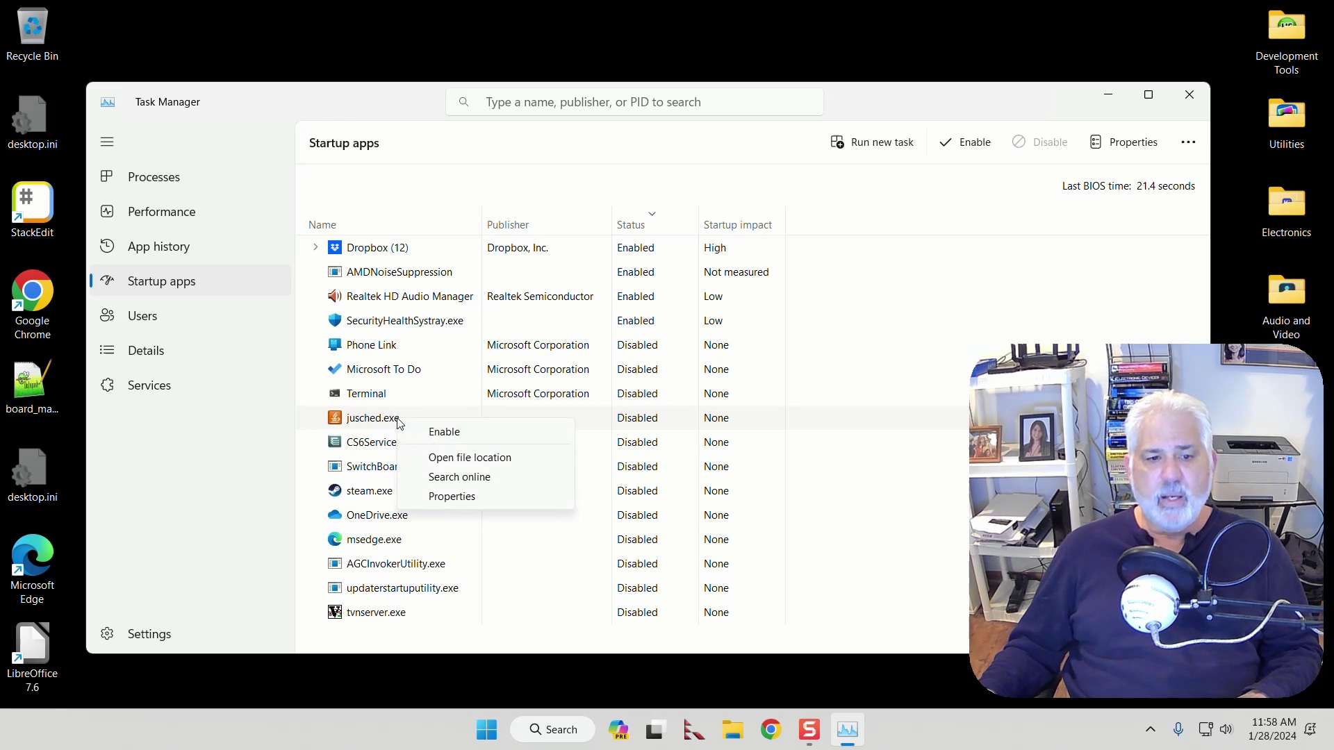
left_click(485, 458)
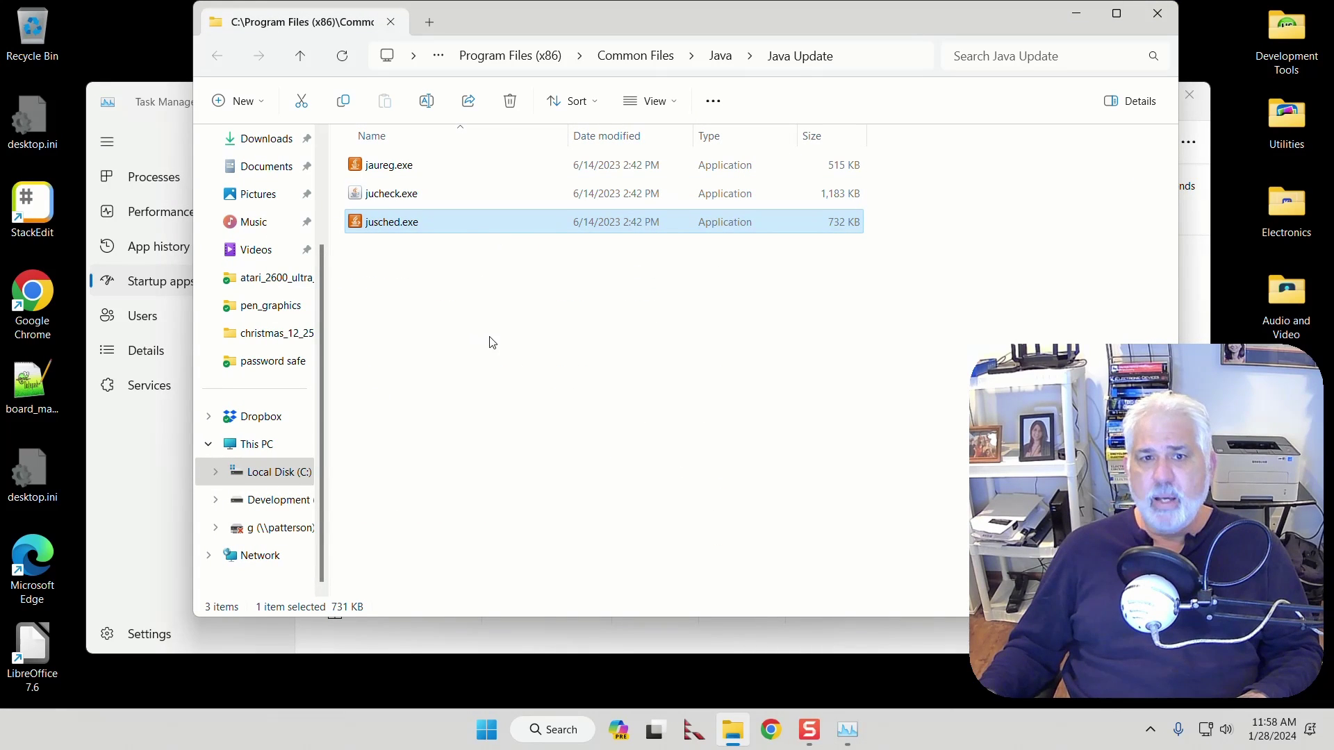
left_click(1159, 13)
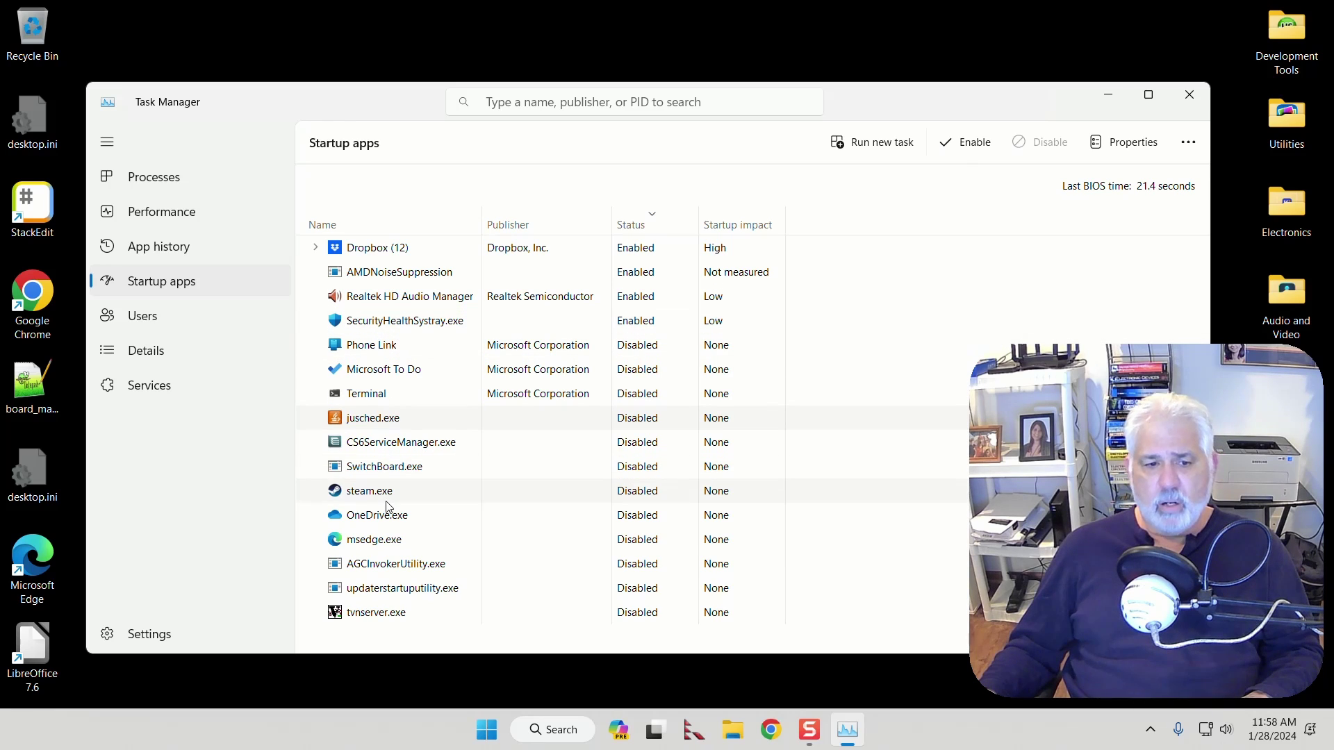
right_click(400, 419)
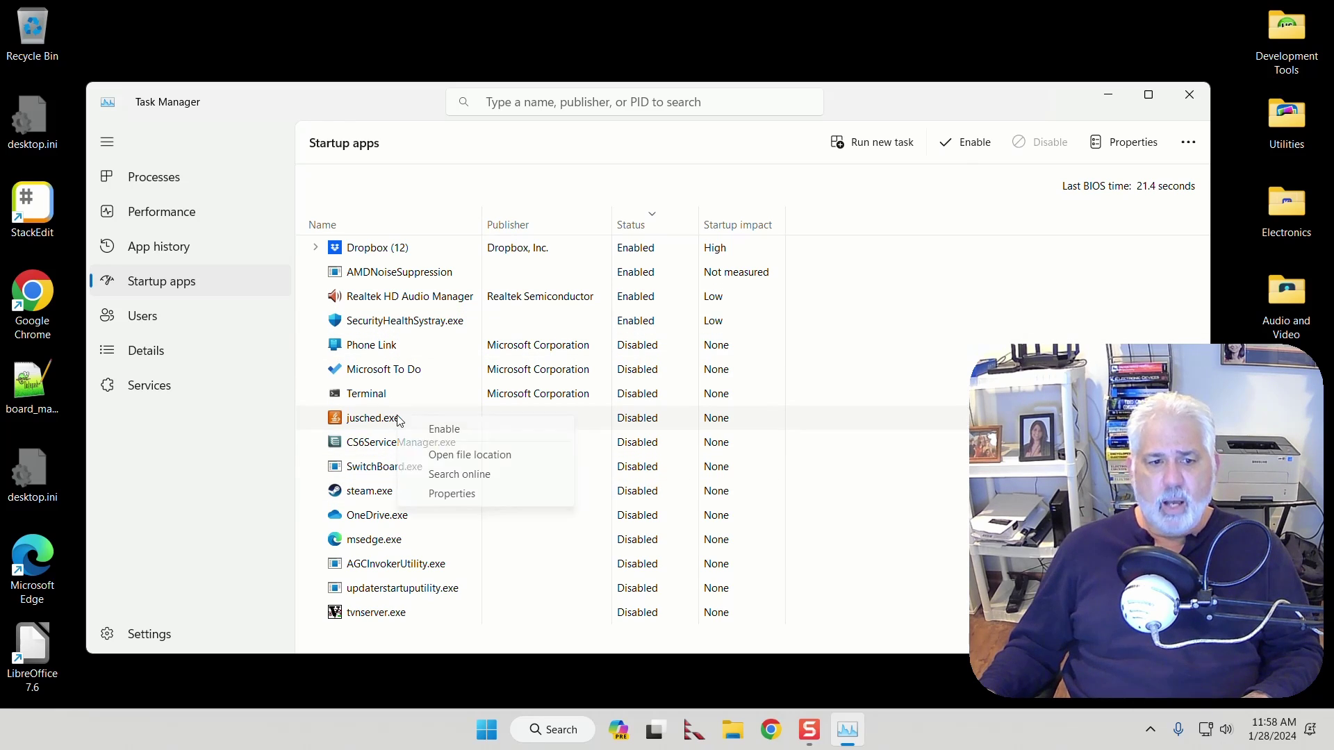
left_click(462, 456)
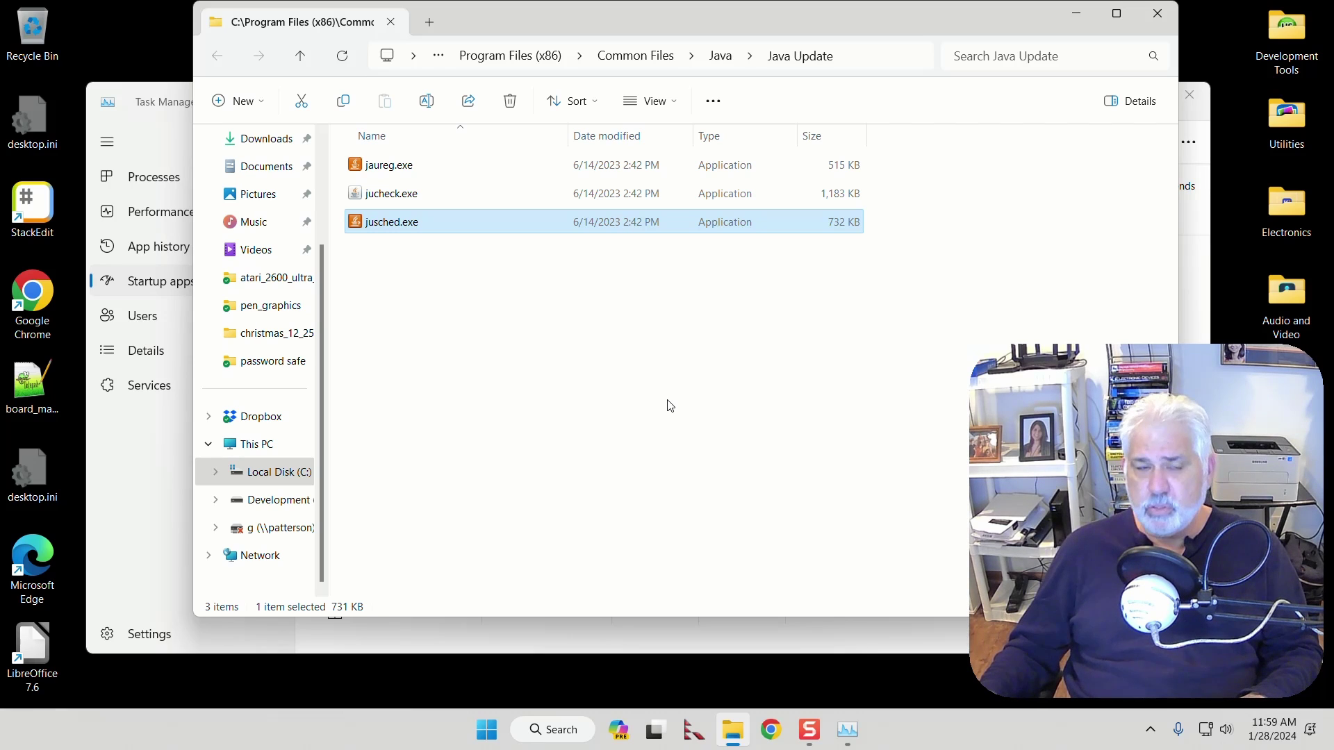
left_click(1157, 13)
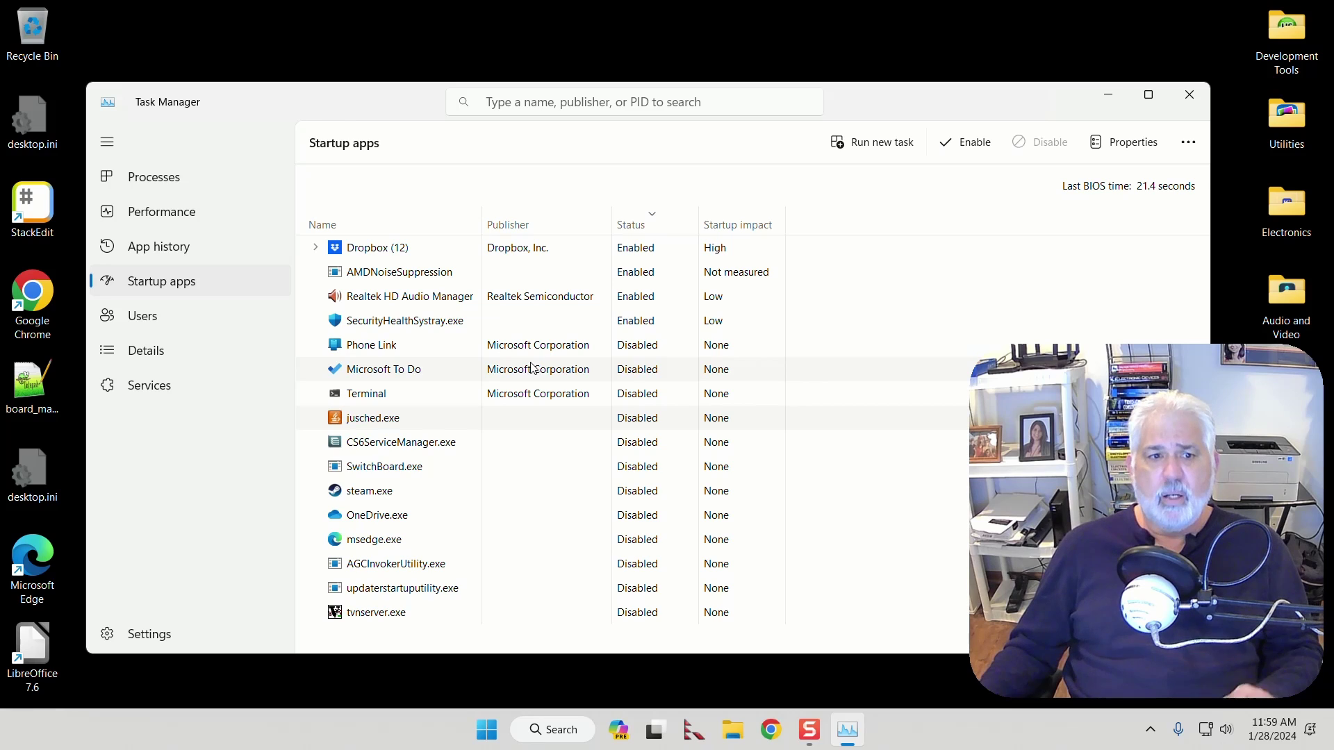
Return to the Services page and scroll through entries such as BITS and BthAvctpSvc.
left_click(155, 387)
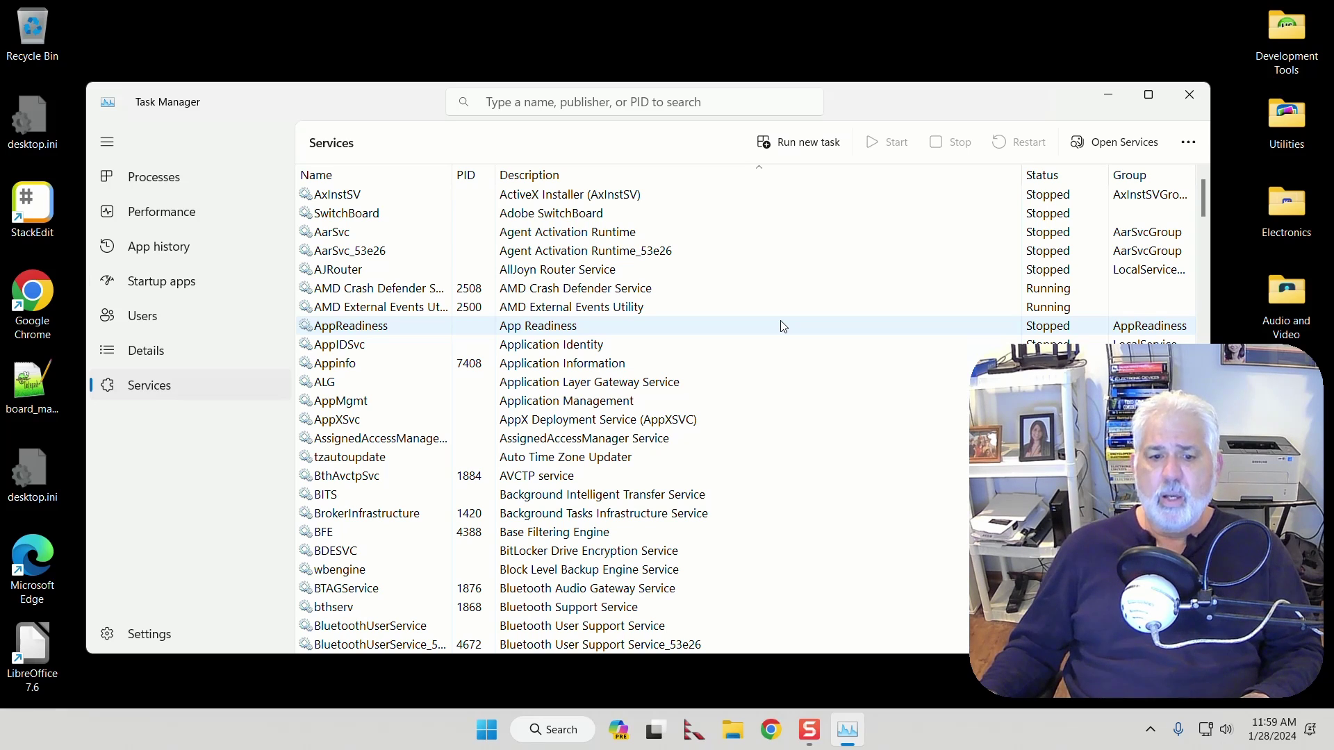
scroll(784, 327, "down", 5)
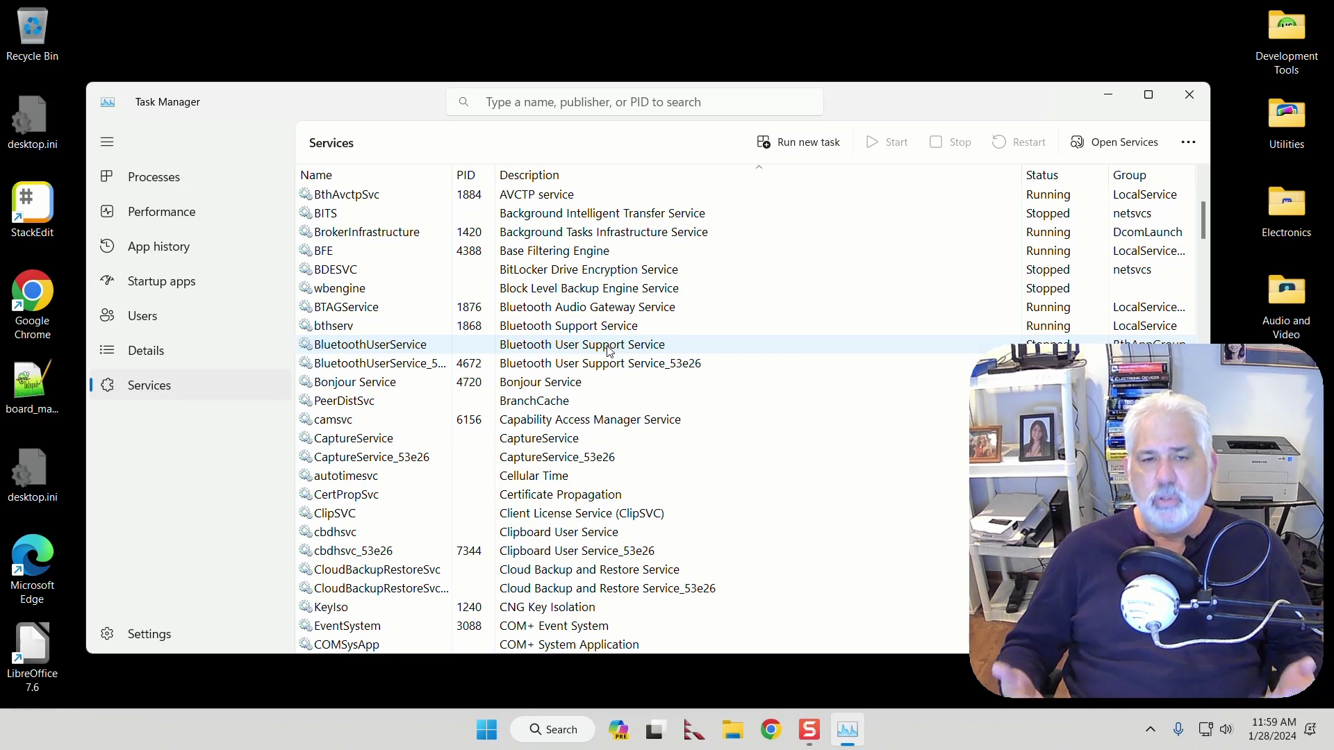
scroll(604, 483, "down", 20)
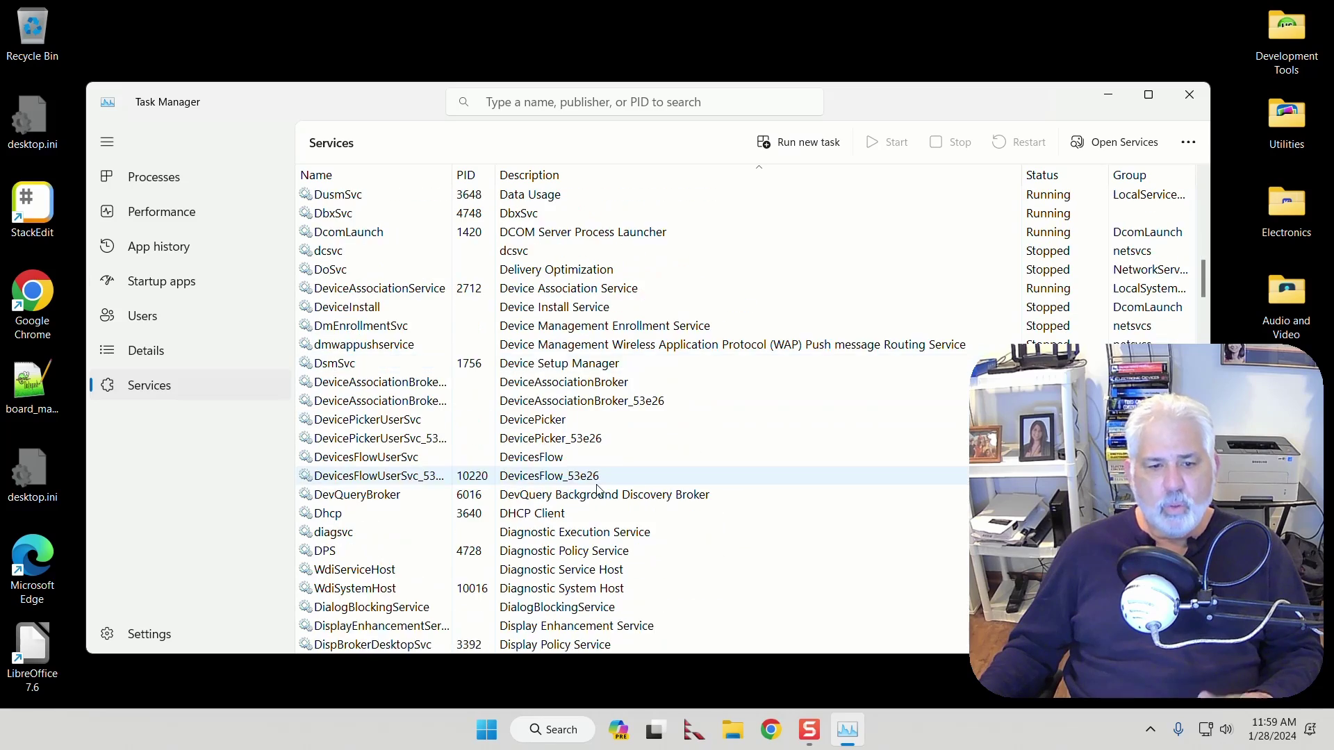
scroll(603, 489, "up", 20)
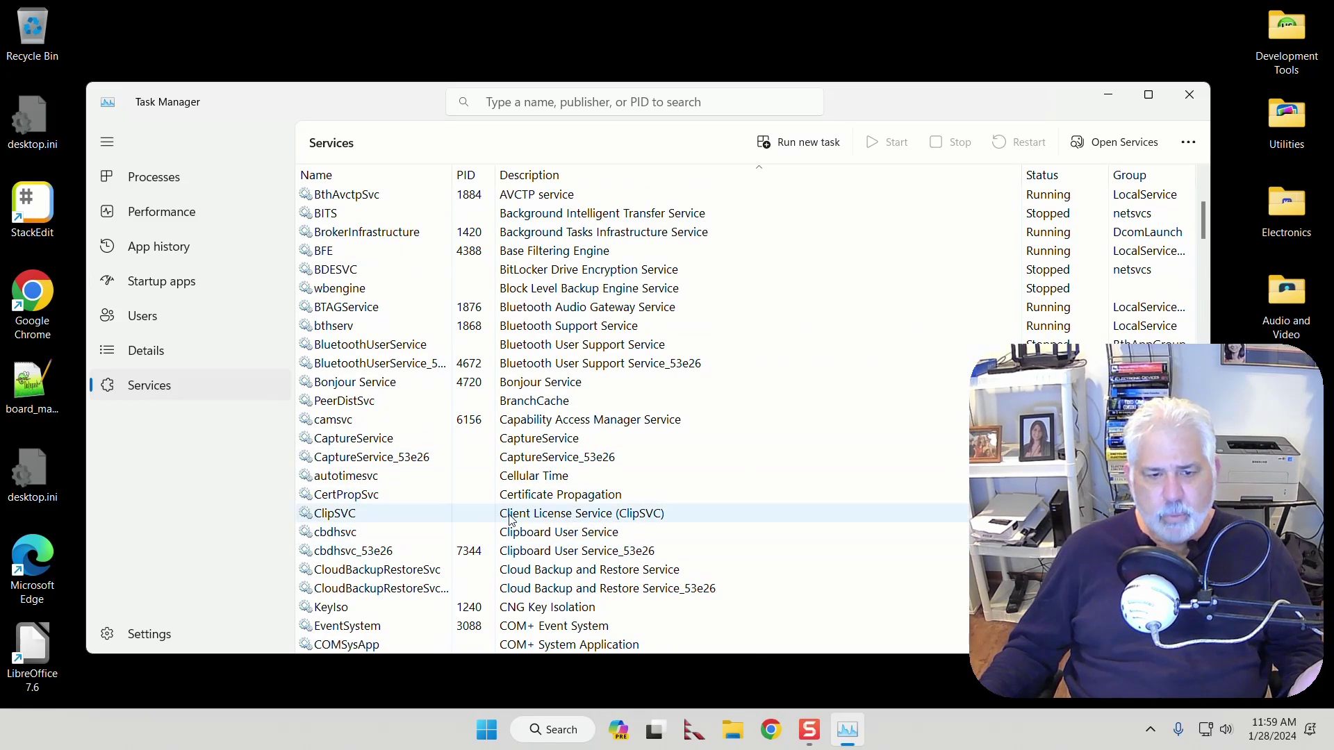